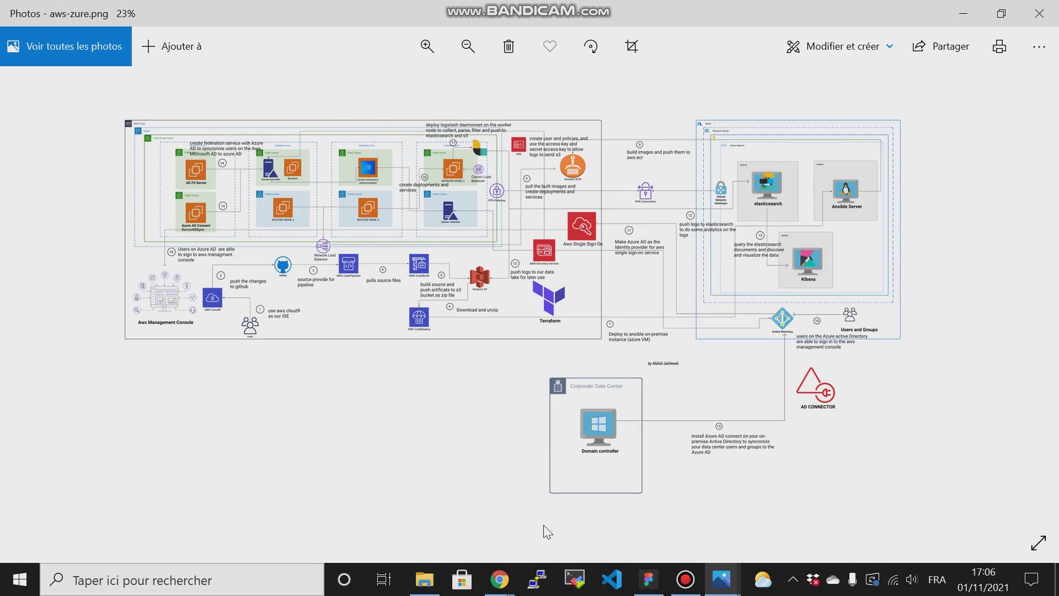
Step: Switch to the Azure portal in Chrome and add a subnet named public-subnet1 with address range 192.168.3.0/24 to the virtual network
click(512, 580)
click(770, 510)
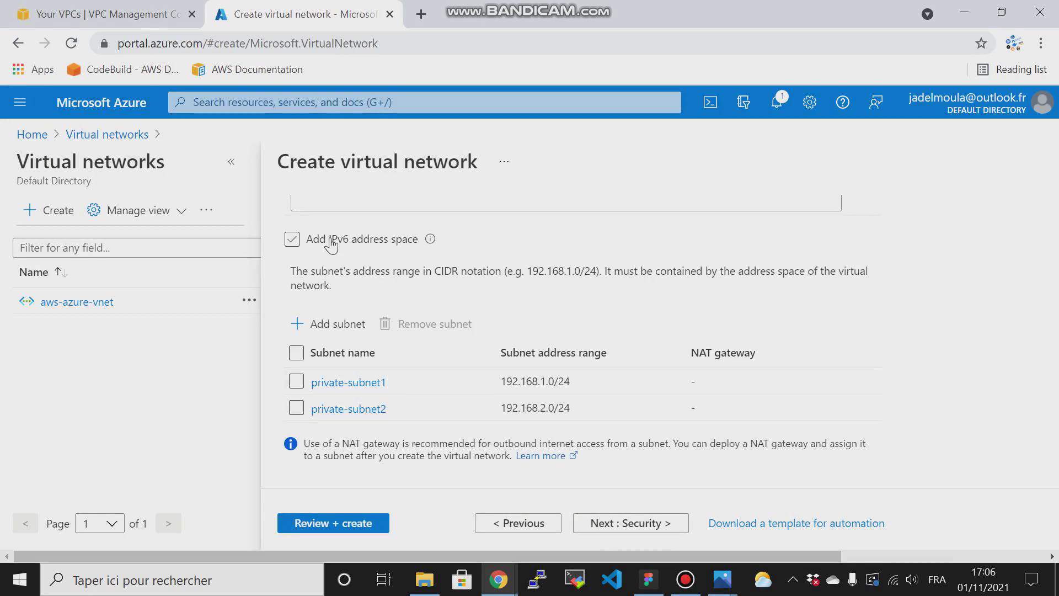
click(316, 326)
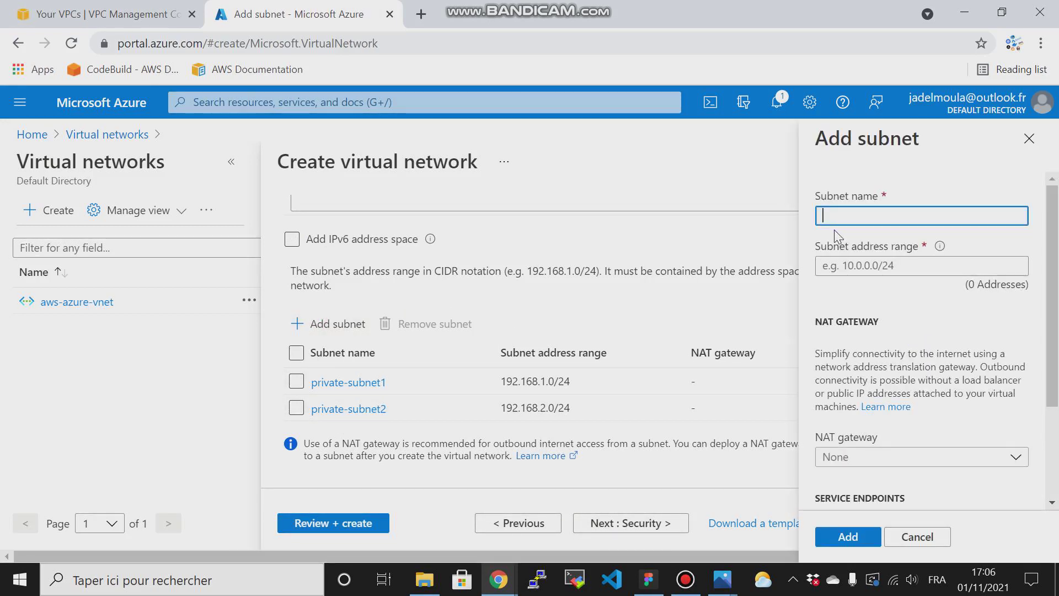
text(public-subnet1)
key(Tab)
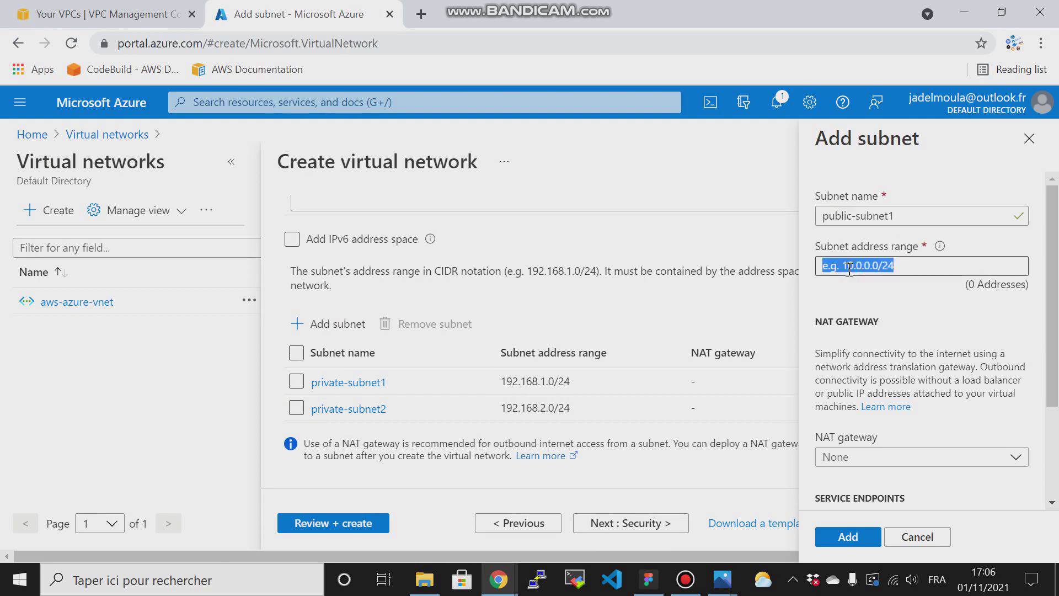
click(849, 269)
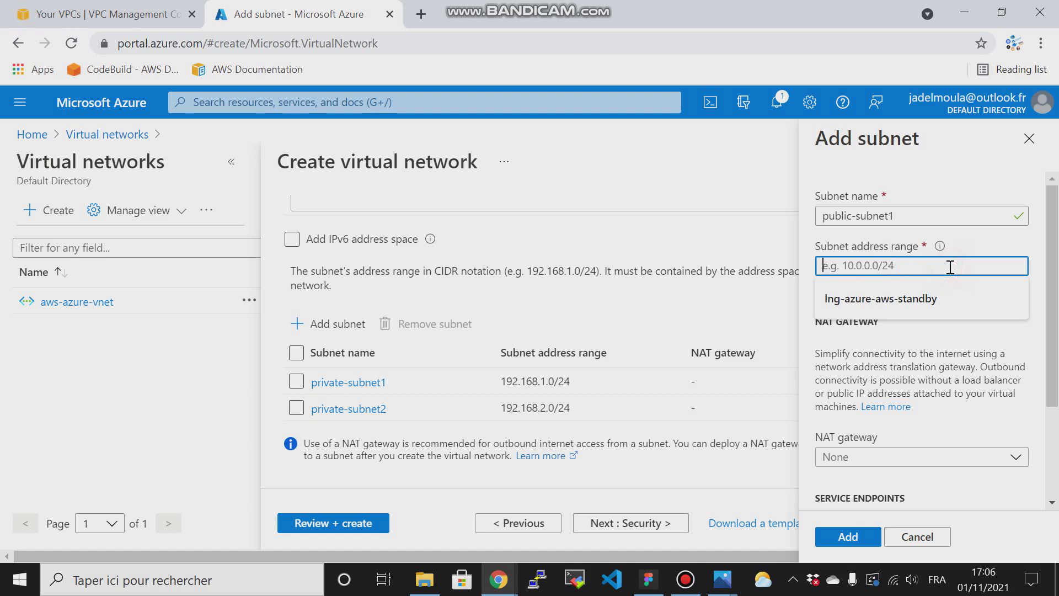
text(192.168.)
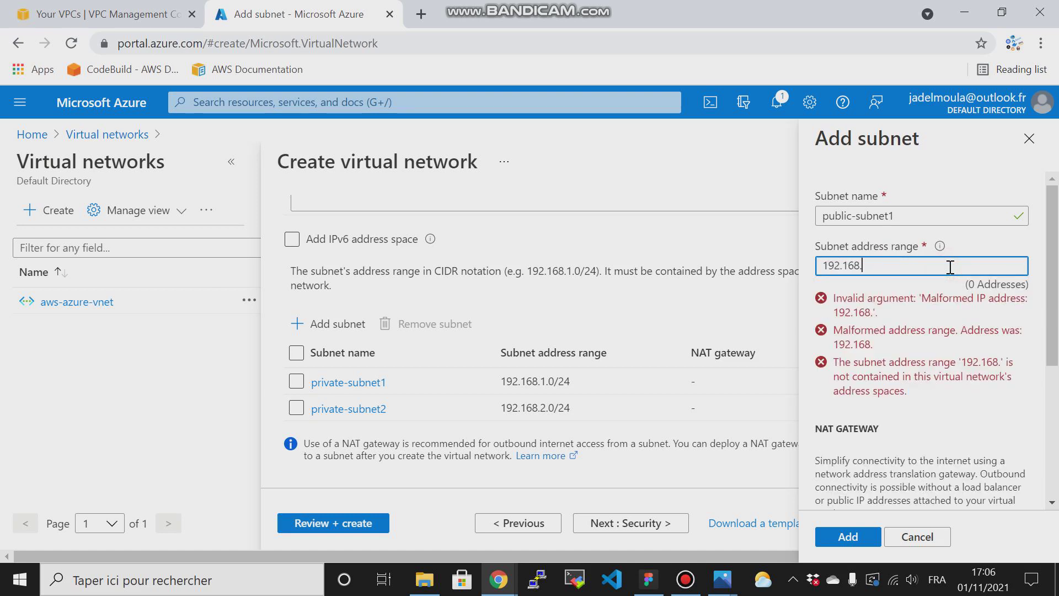
text(3.0/)
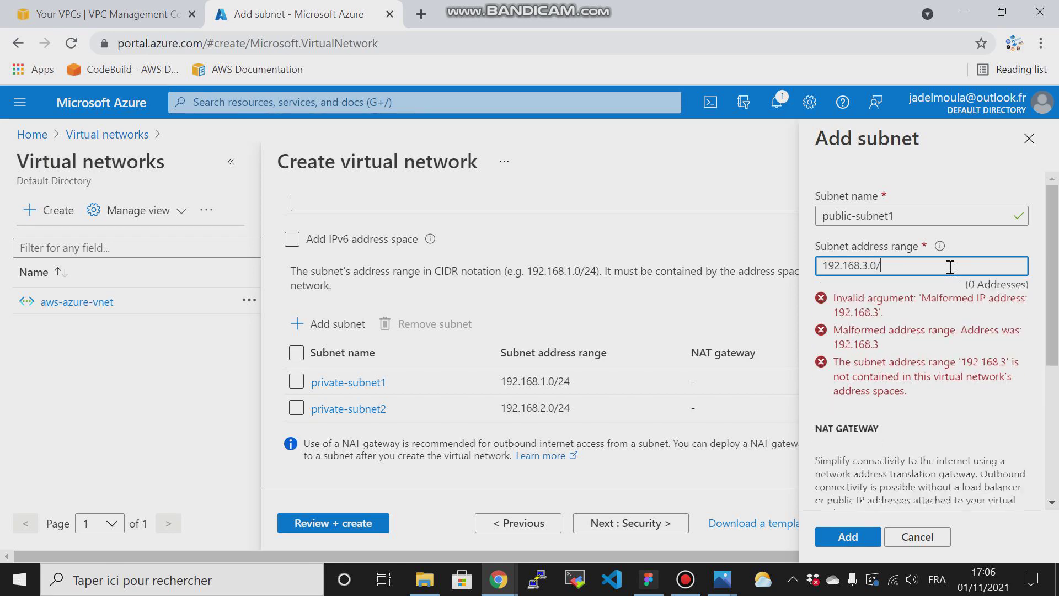
text(24)
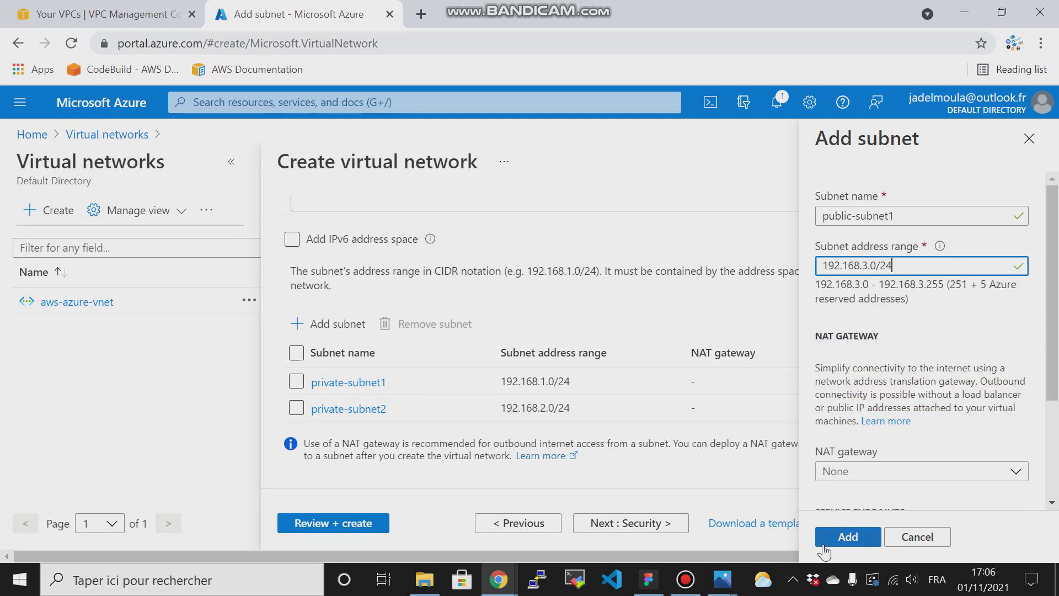
click(827, 538)
Step: Keep the default security and tag settings, and create the azure-aws-vpn-vnet virtual network
click(635, 523)
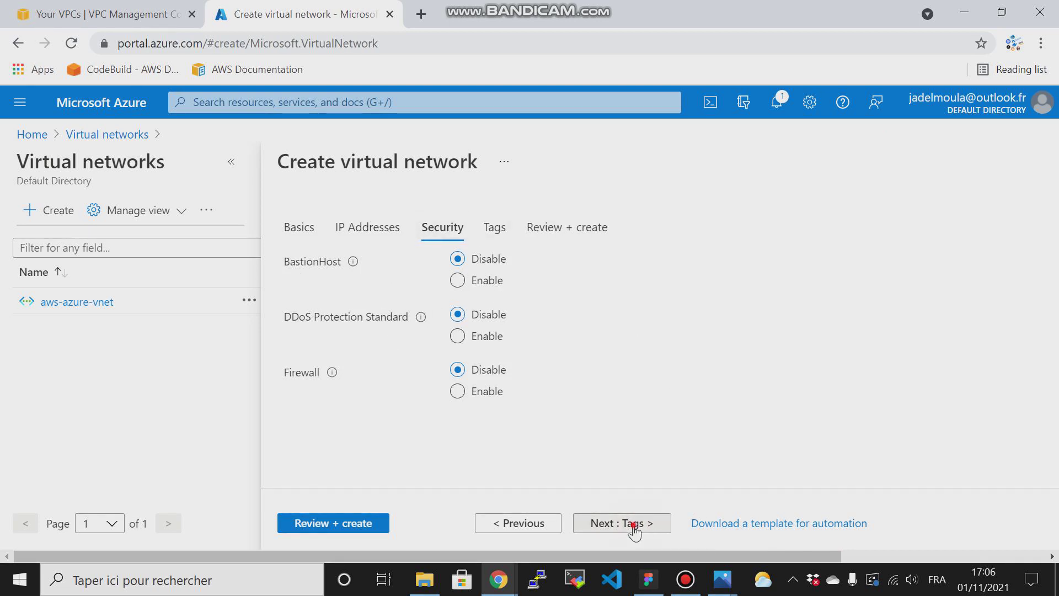
click(636, 525)
click(640, 526)
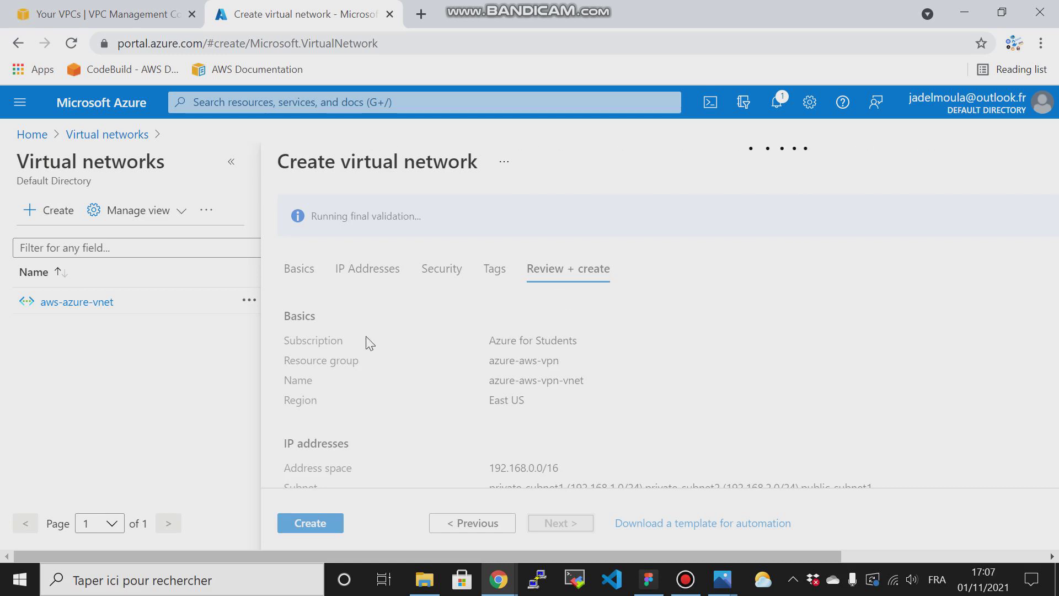
click(306, 523)
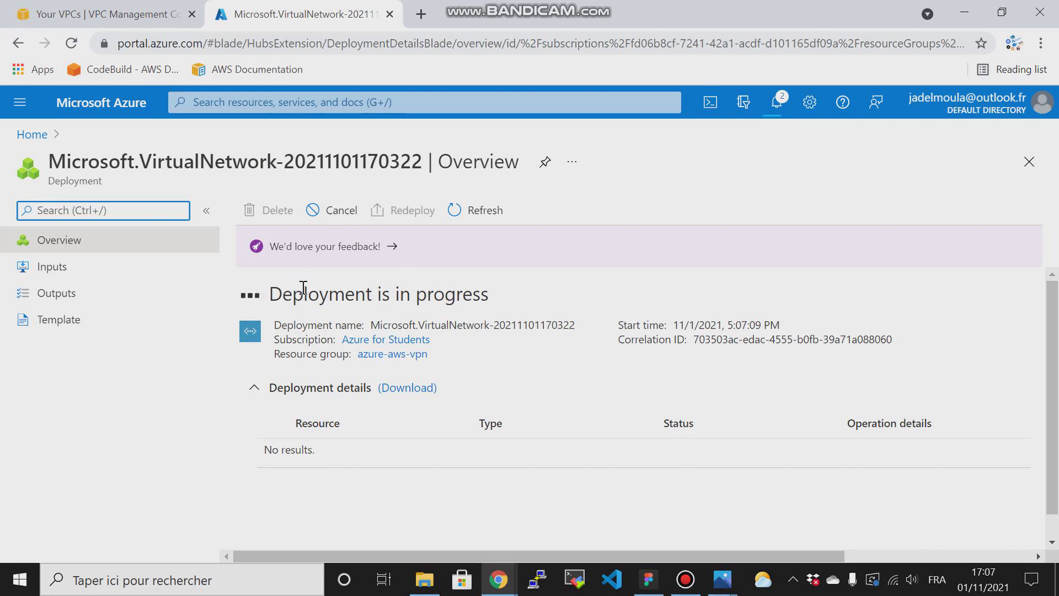
Step: Open the list of virtual networks and reload it to check for the newly deployed azure-aws-vpn-vnet
click(32, 134)
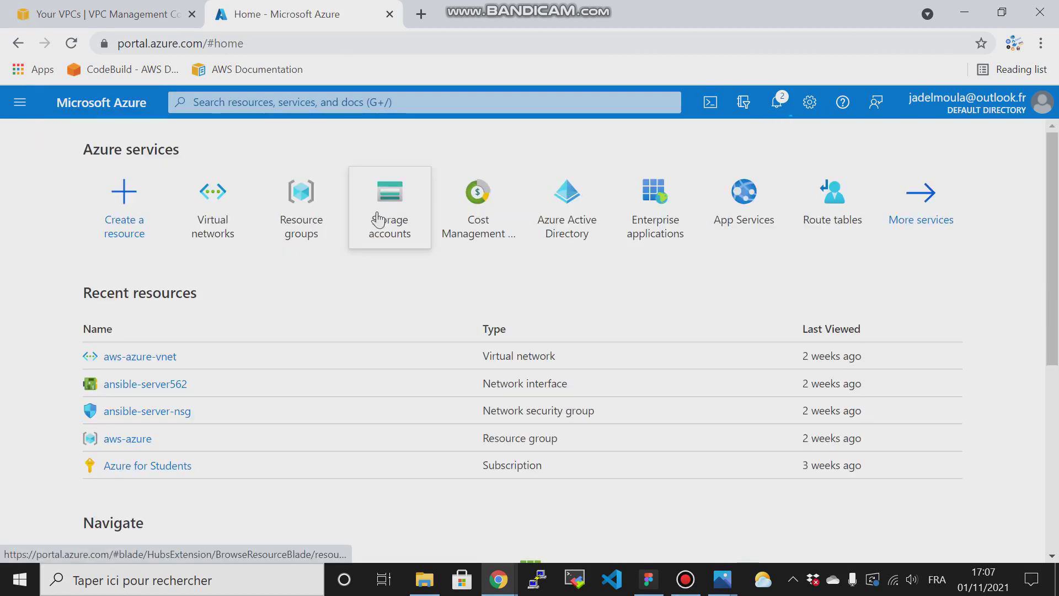
click(193, 221)
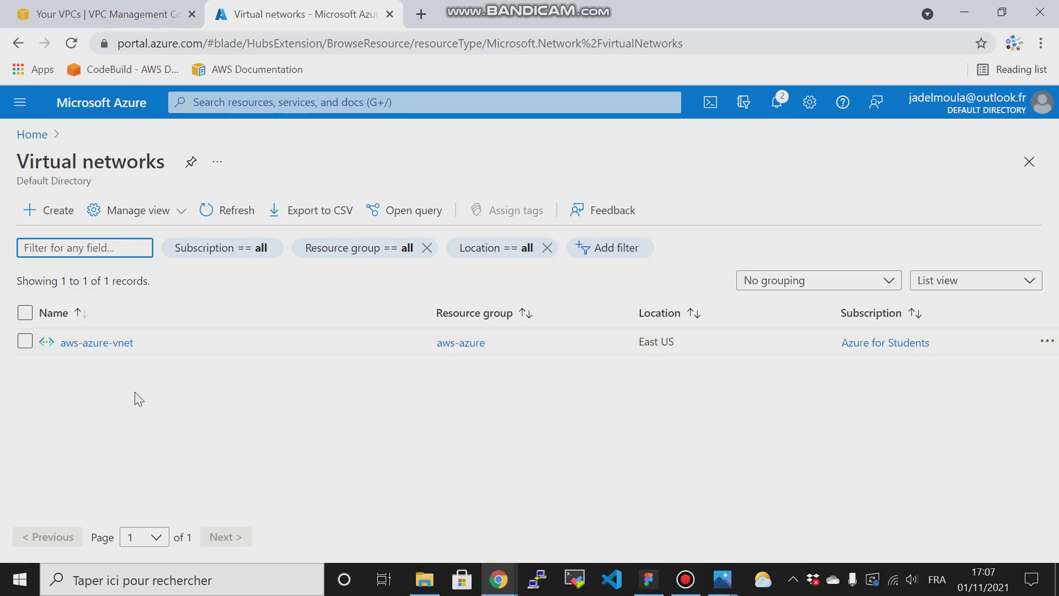
click(209, 210)
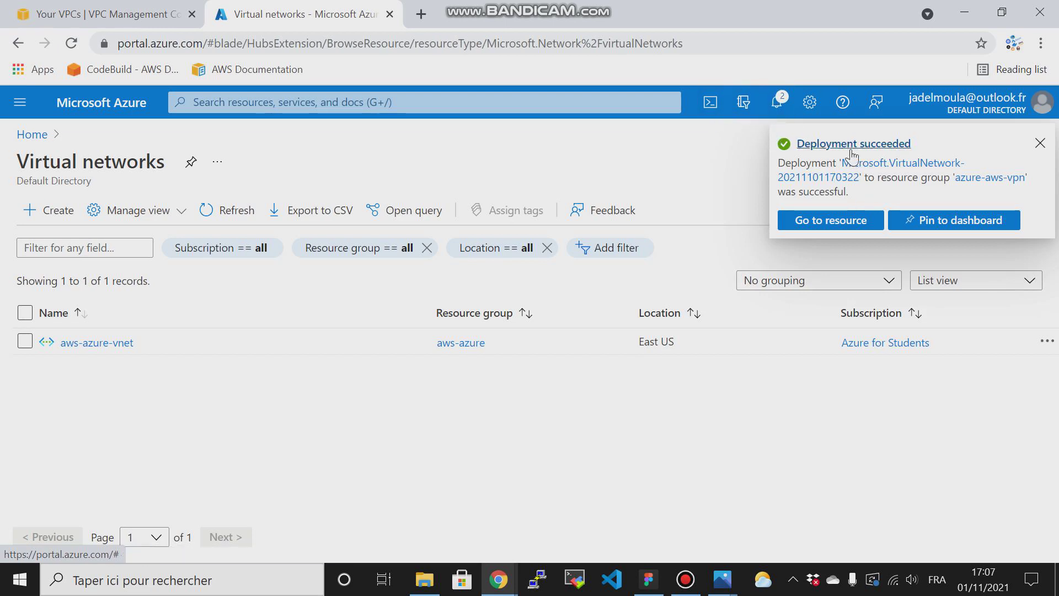
click(214, 210)
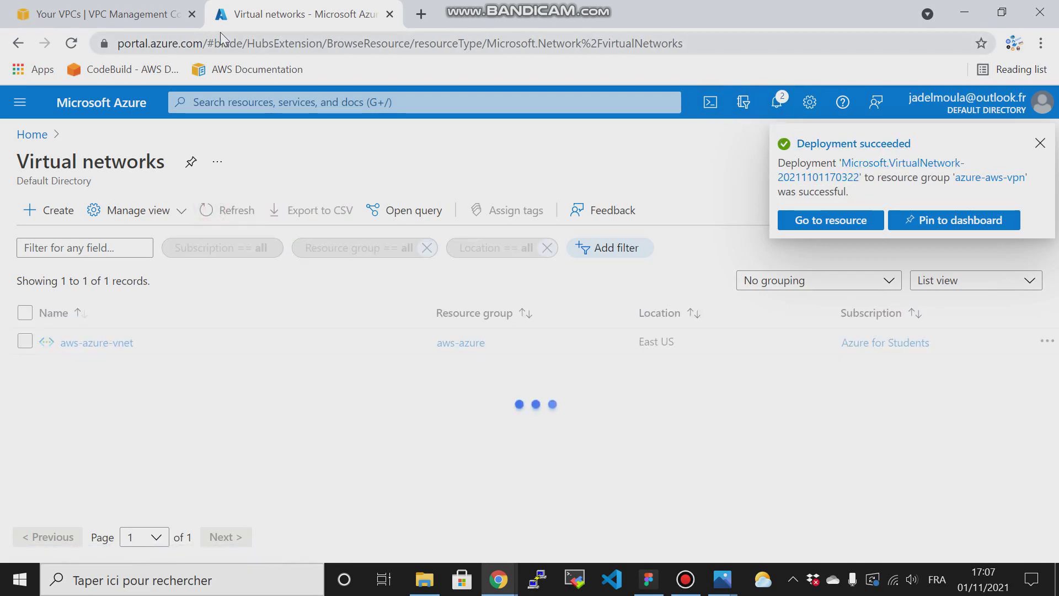
click(222, 43)
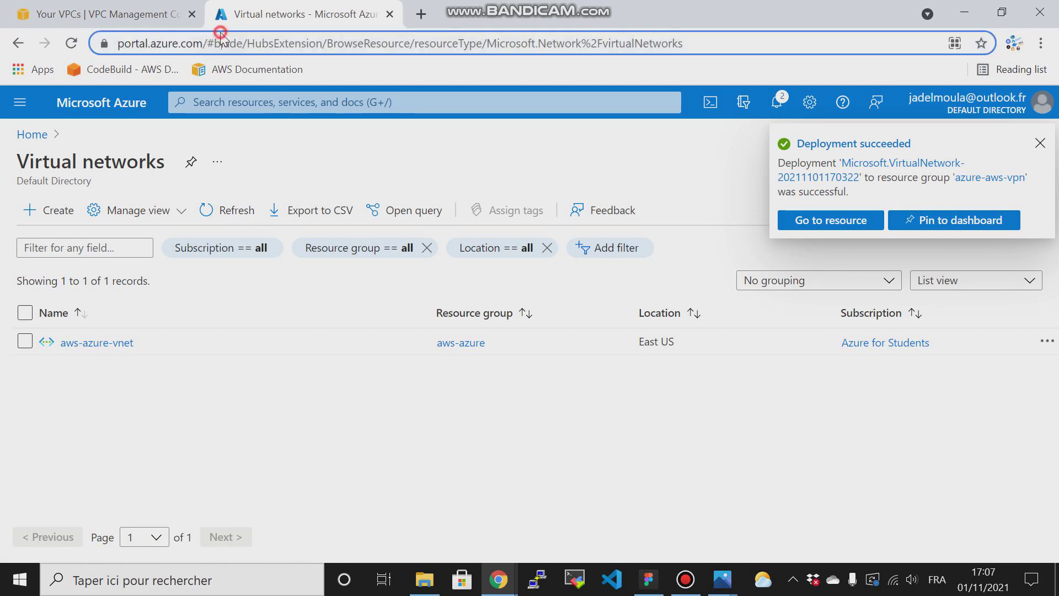
click(223, 211)
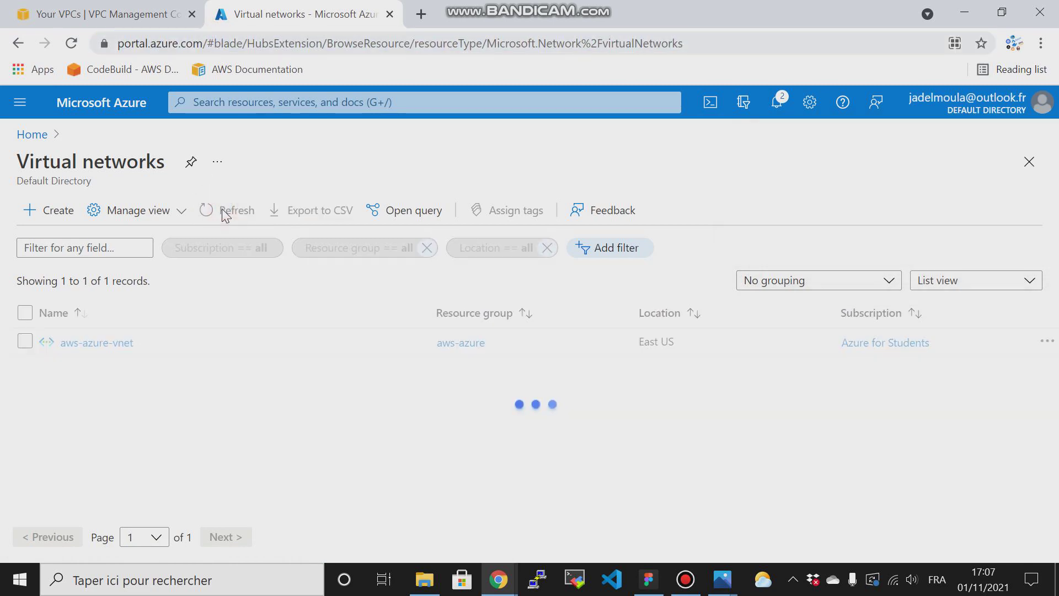
click(219, 212)
click(219, 211)
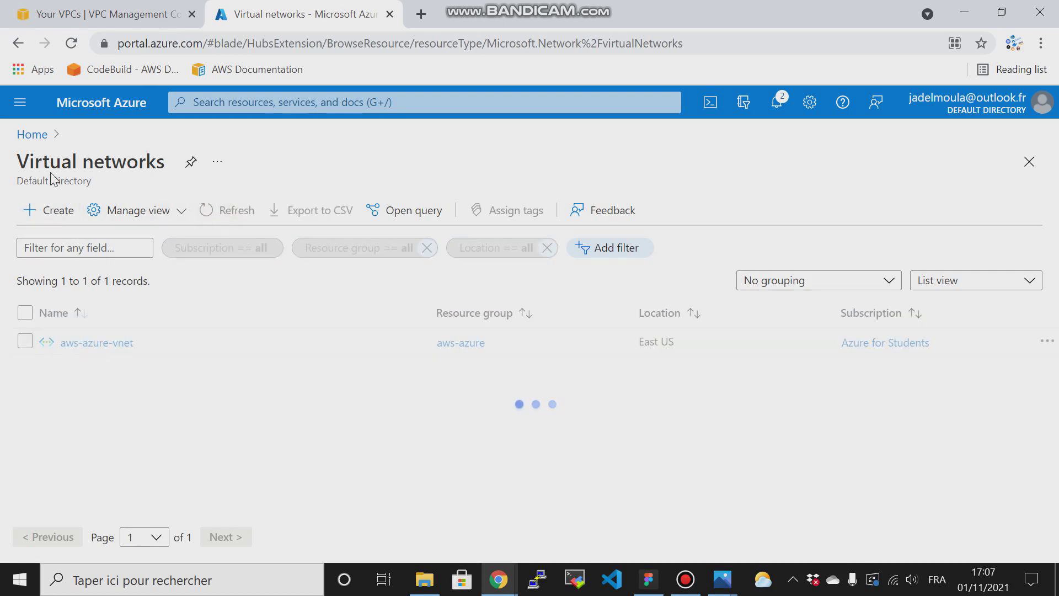
click(37, 144)
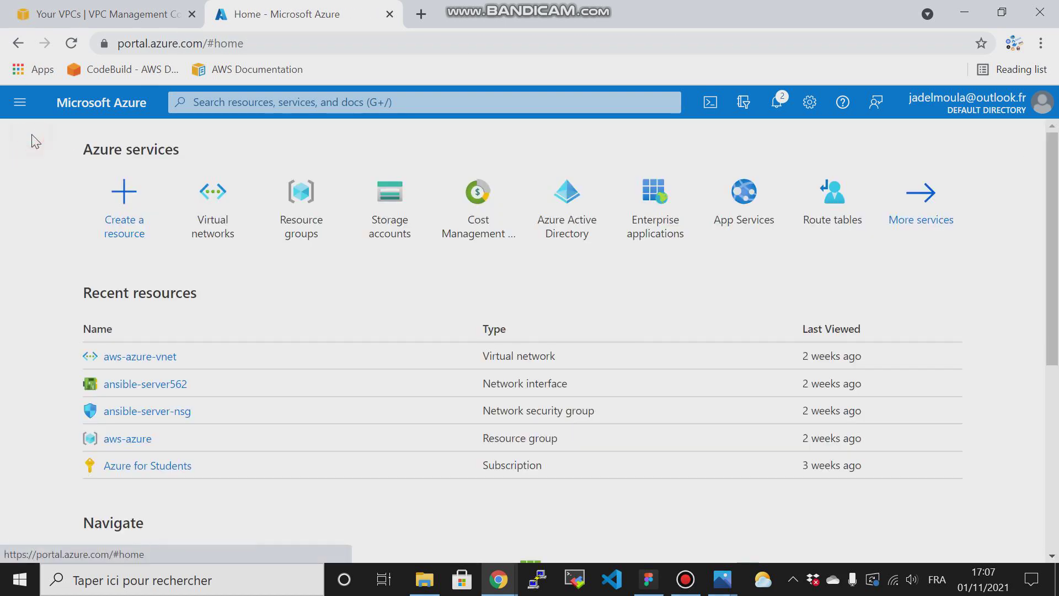
click(205, 215)
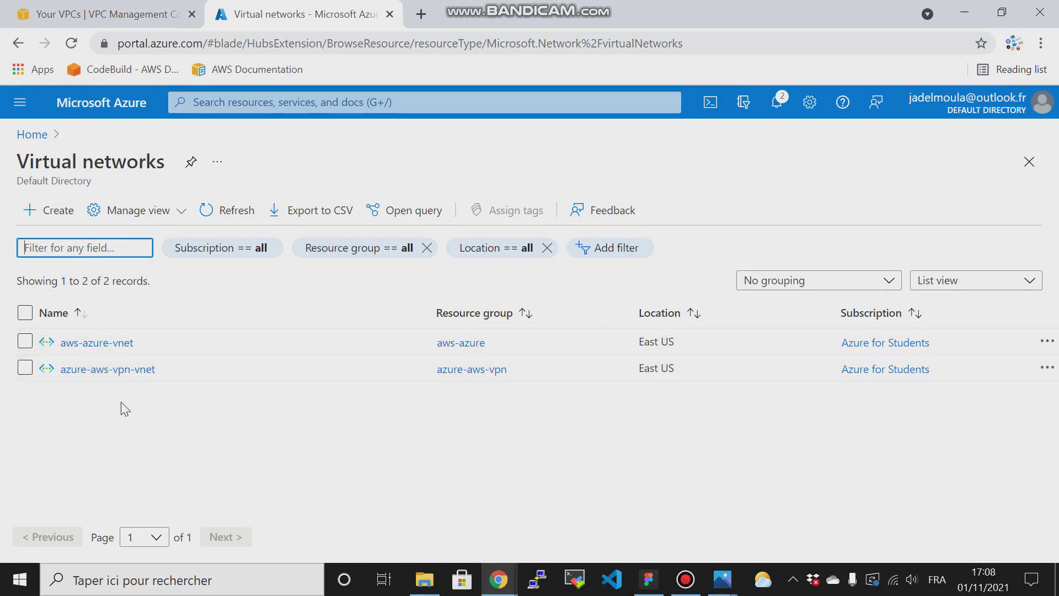
Step: Review my-vpc in the AWS console and the aws-zure.png architecture diagram in Photos, and return to the Azure virtual networks list
click(70, 8)
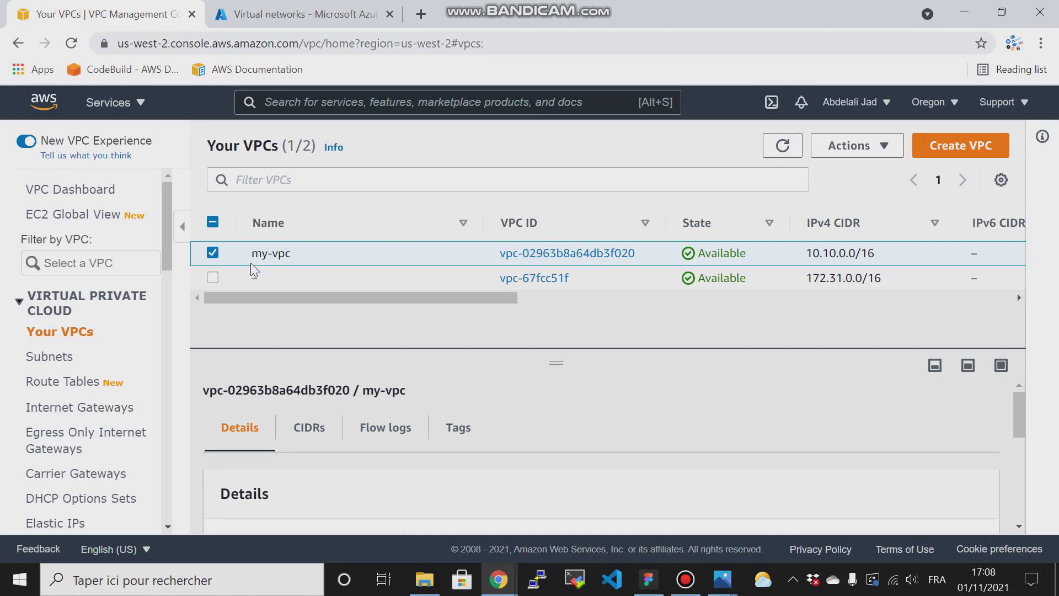
click(722, 579)
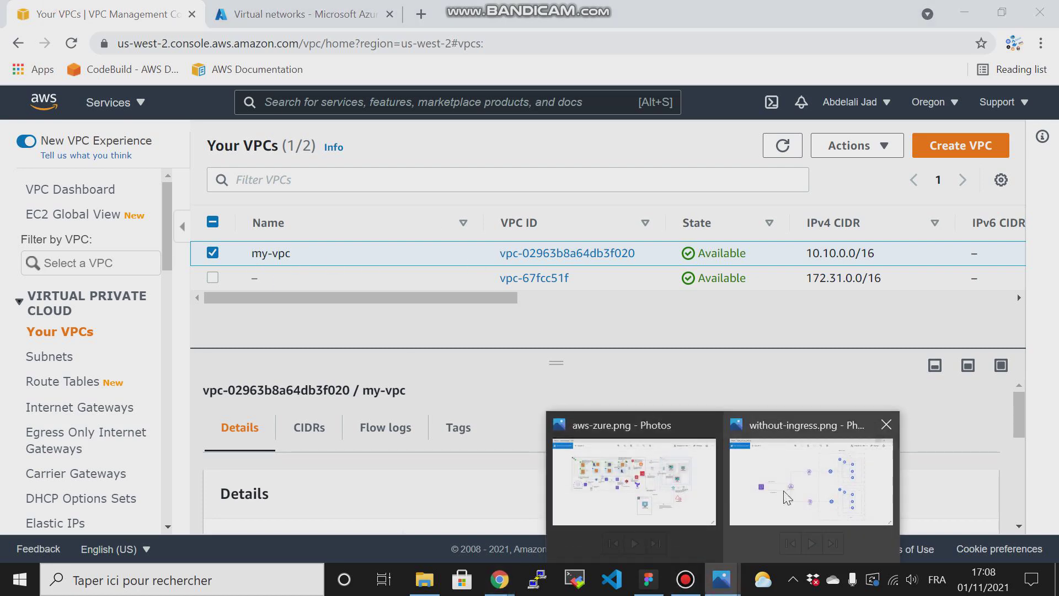
click(635, 474)
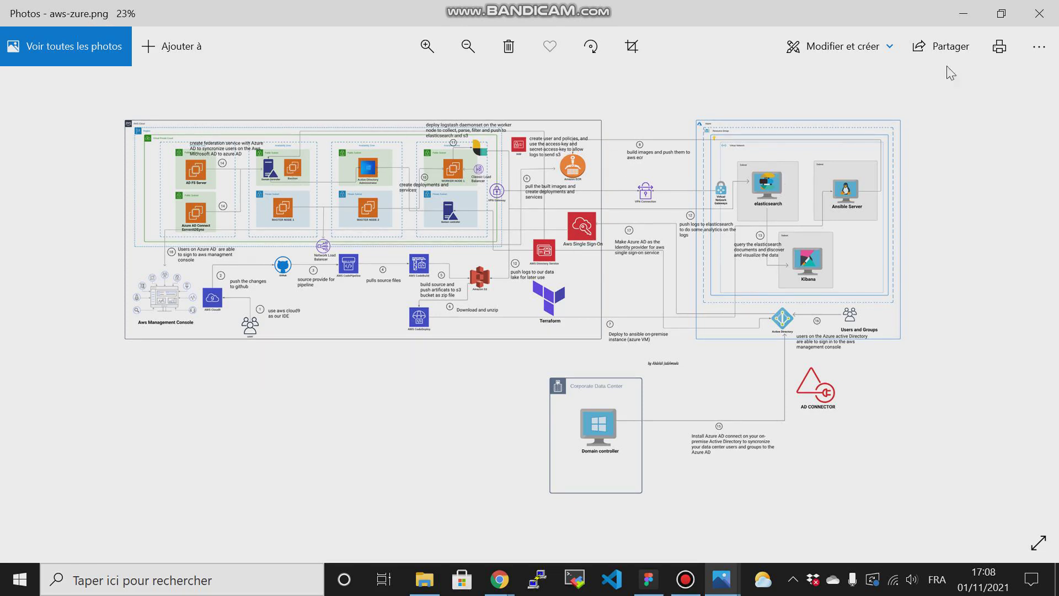
click(960, 13)
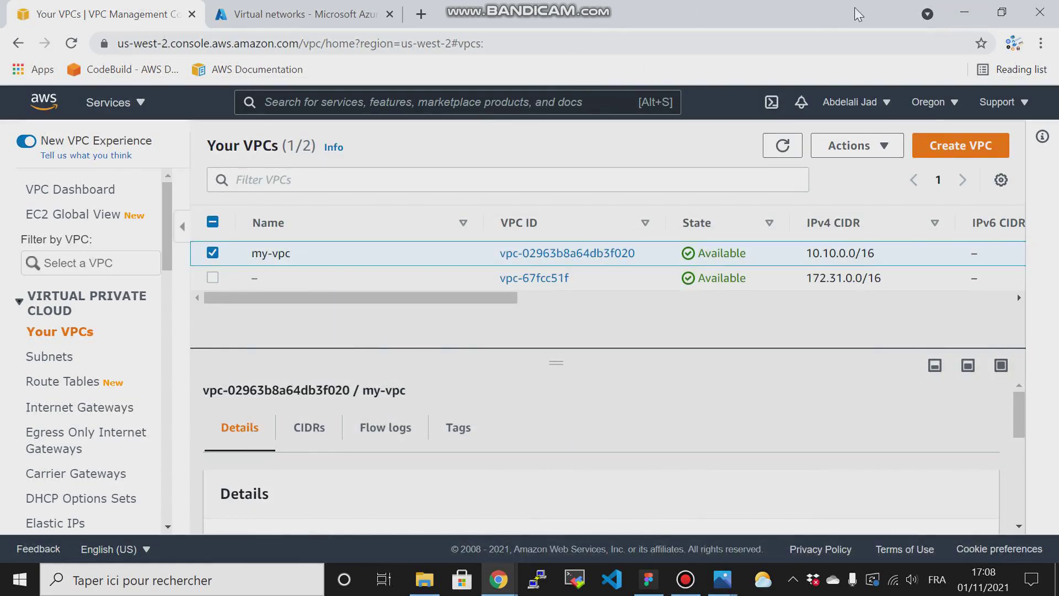
click(262, 21)
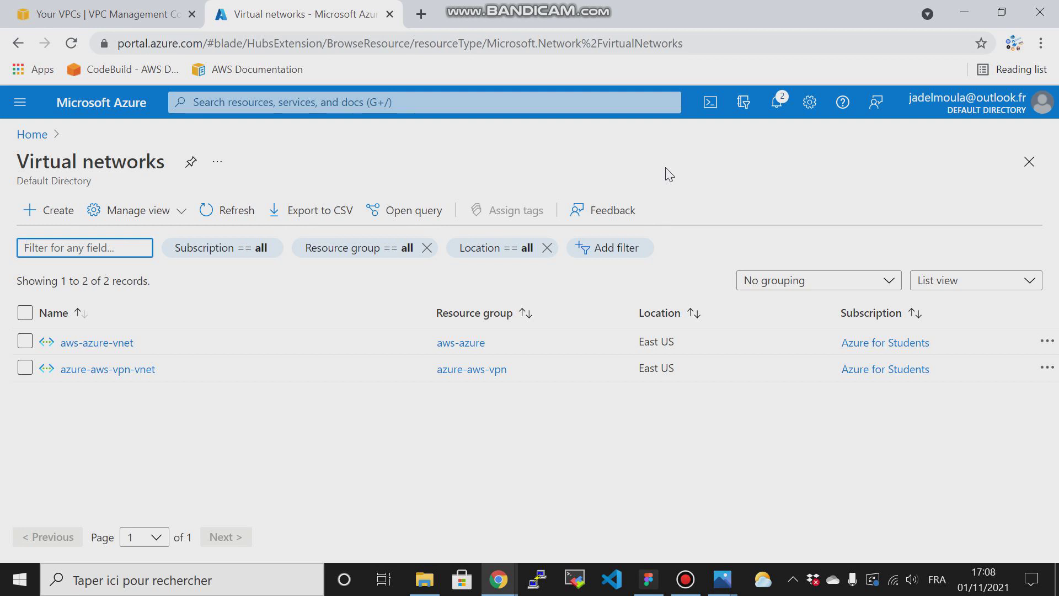
click(726, 592)
click(613, 475)
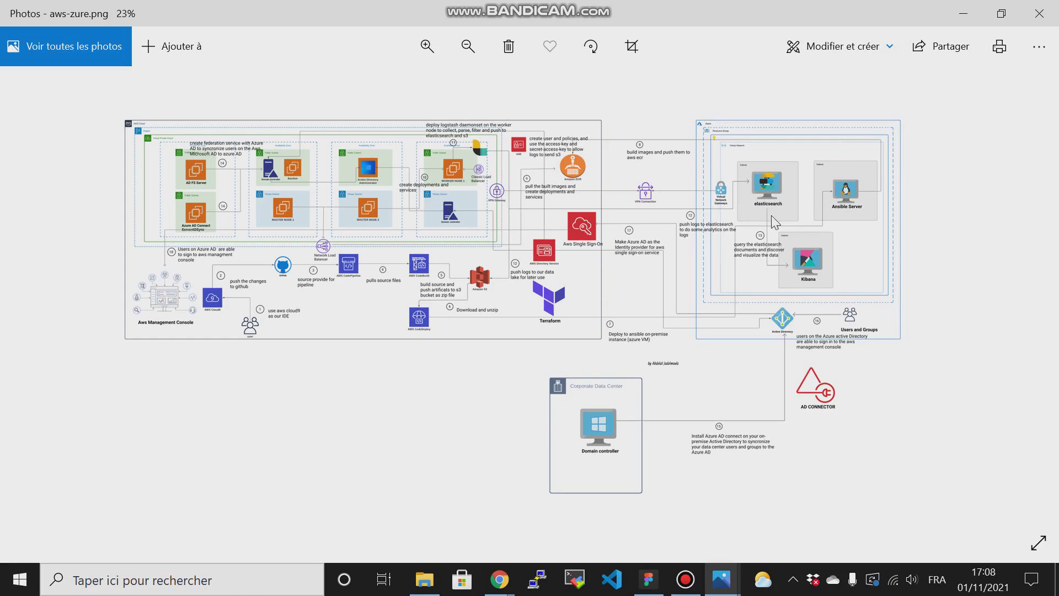
click(965, 12)
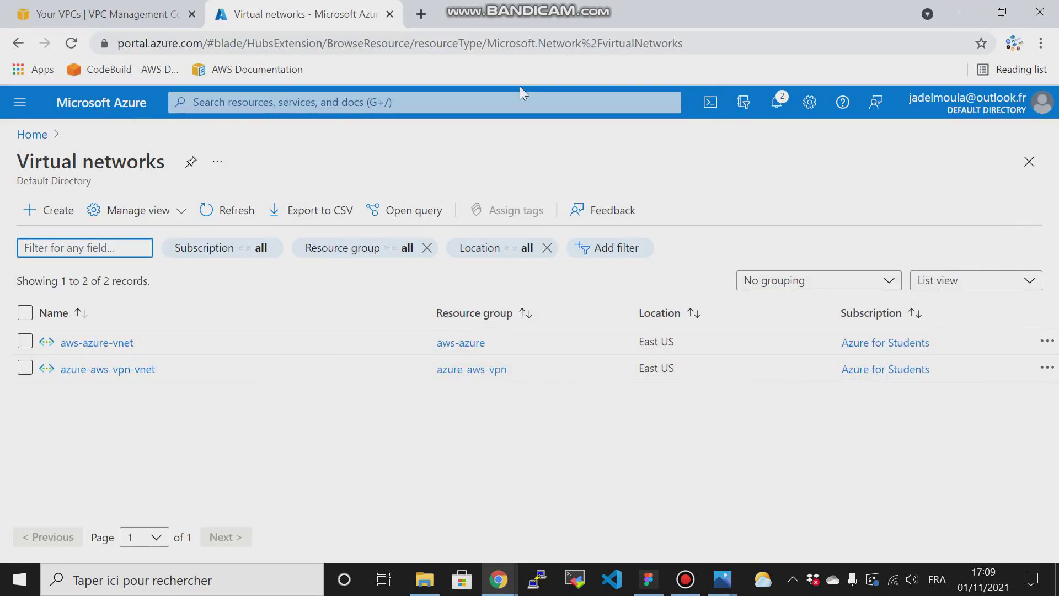
Step: Go to the Azure virtual network gateways and open the creation form for a new virtual network gateway
click(27, 136)
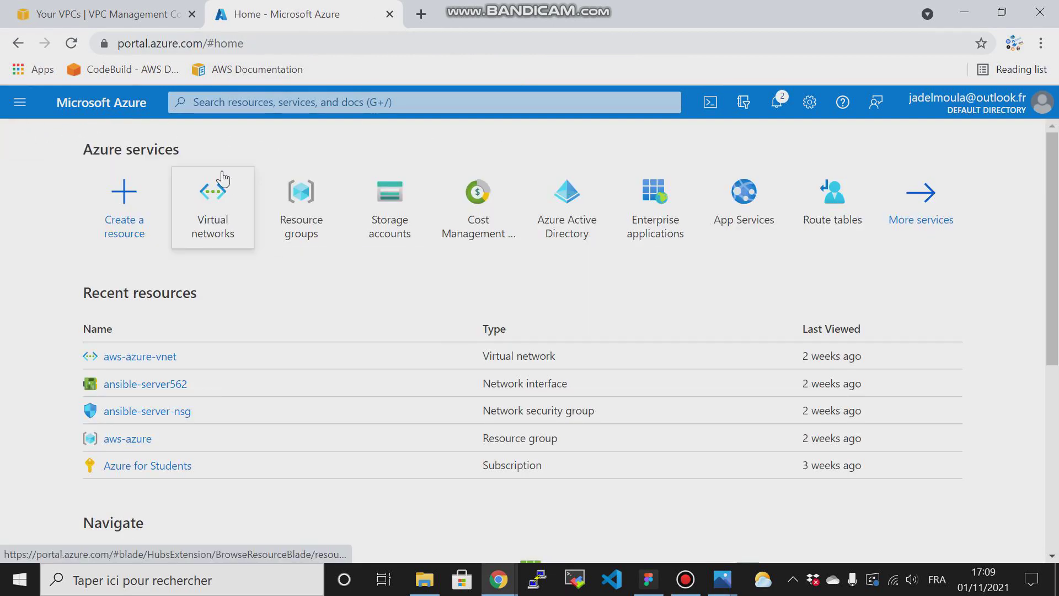
click(15, 103)
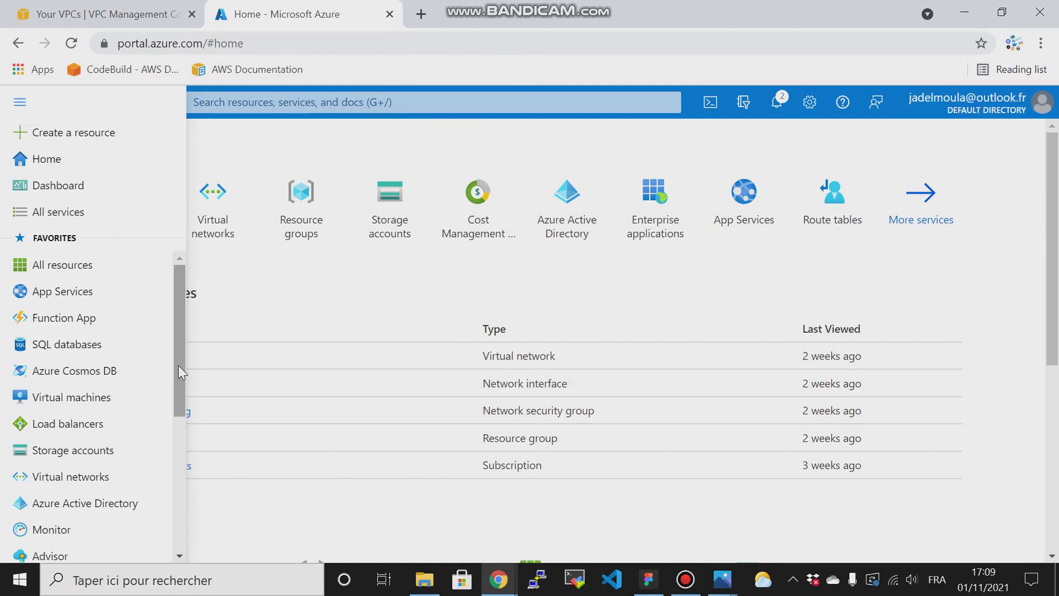
scroll(177, 367, down, 2)
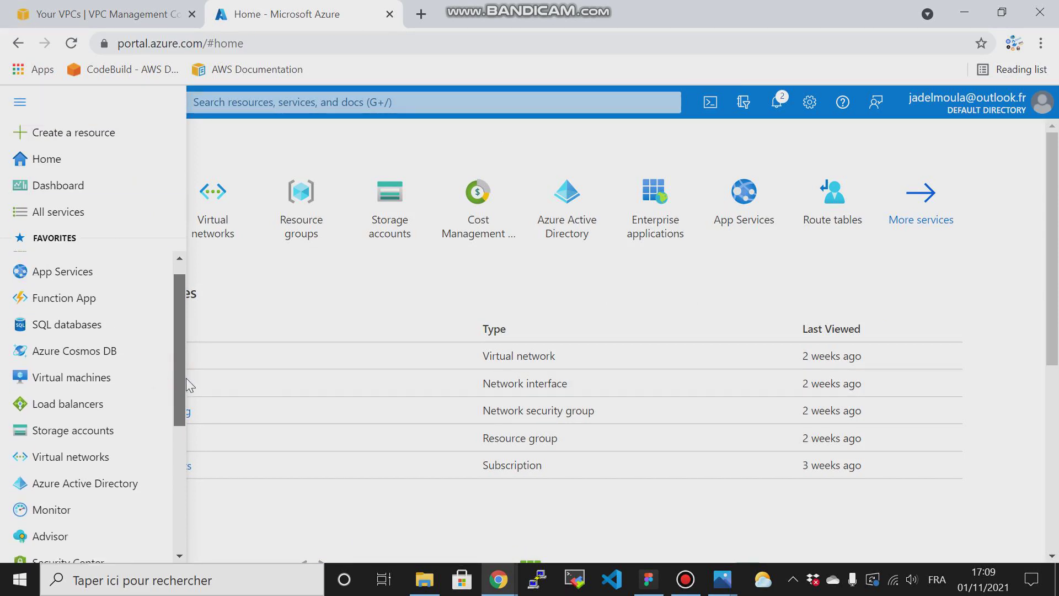
drag(178, 366, 181, 463)
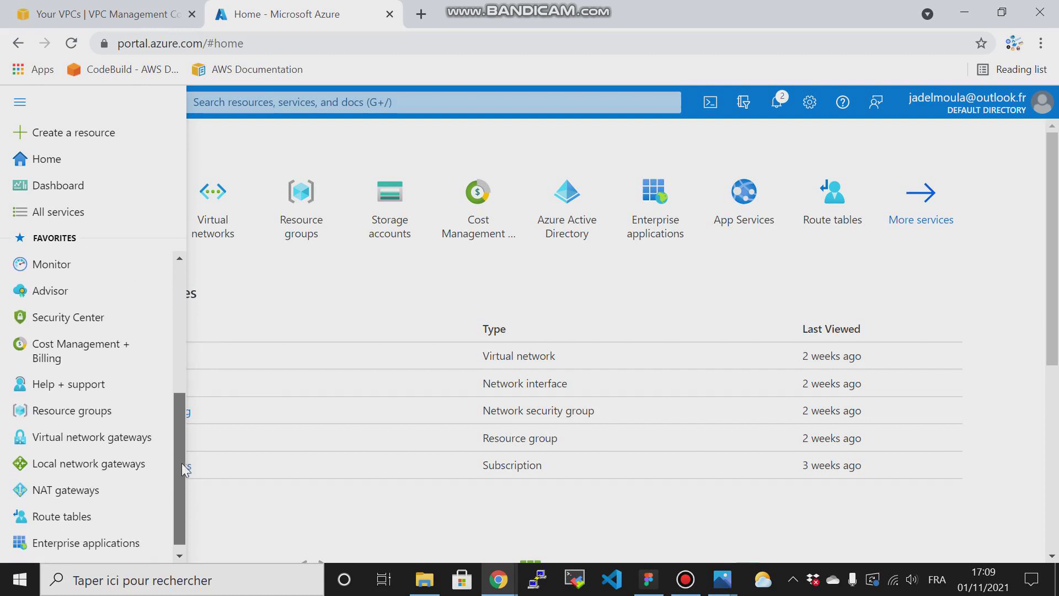
click(90, 429)
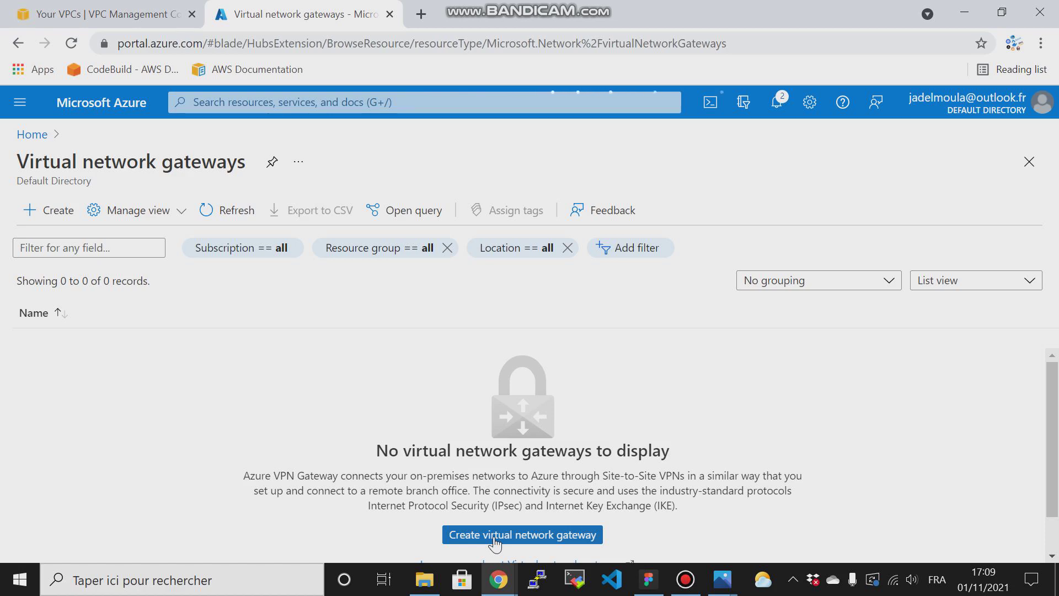
click(495, 536)
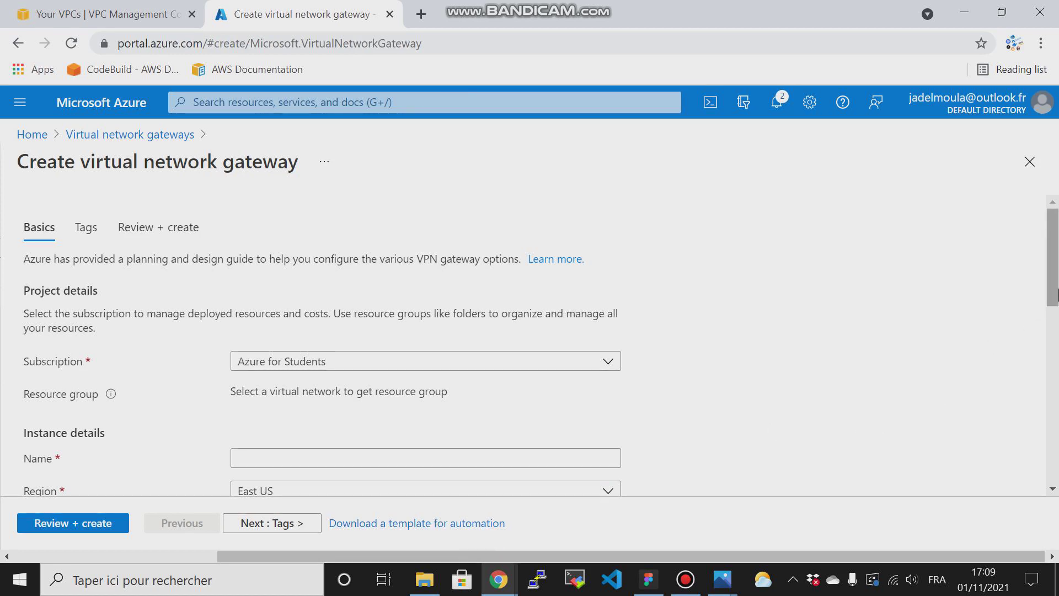
Step: Name the new virtual network gateway azure-aws-vpn-vng
drag(1052, 301, 1055, 348)
click(329, 302)
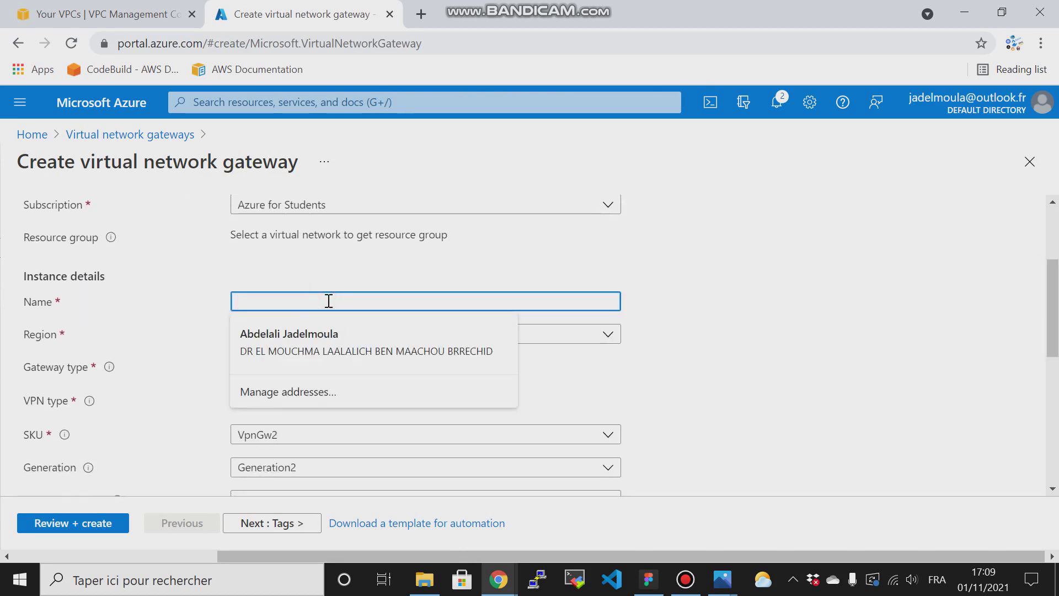
text(v)
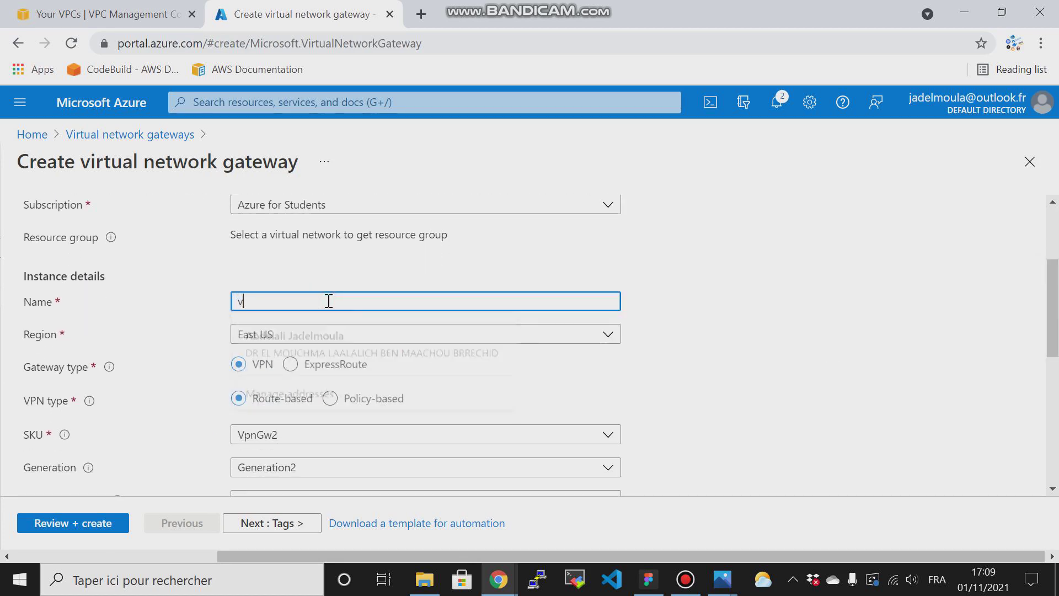
text(ng-)
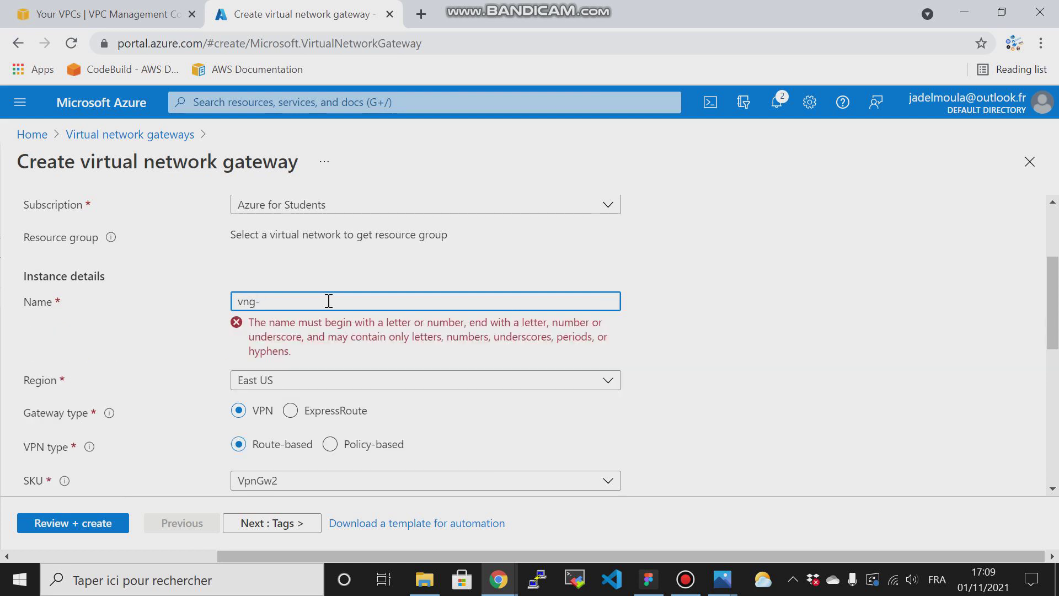
key(BackSpace)
key(BackSpace)
key(BackSpace)
key(BackSpace)
text(azure-aws-vpn-)
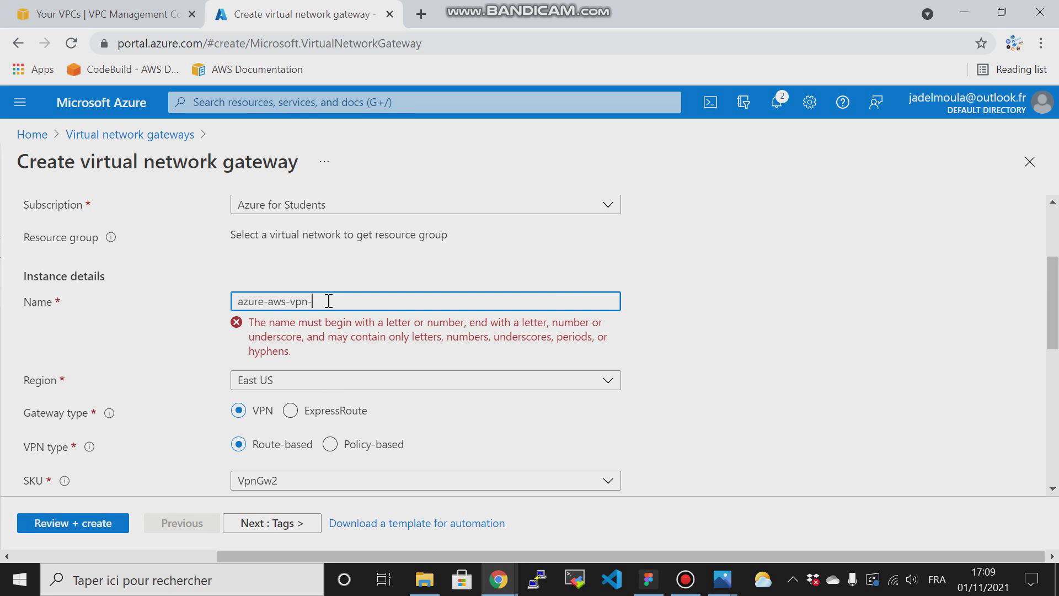
text(vng)
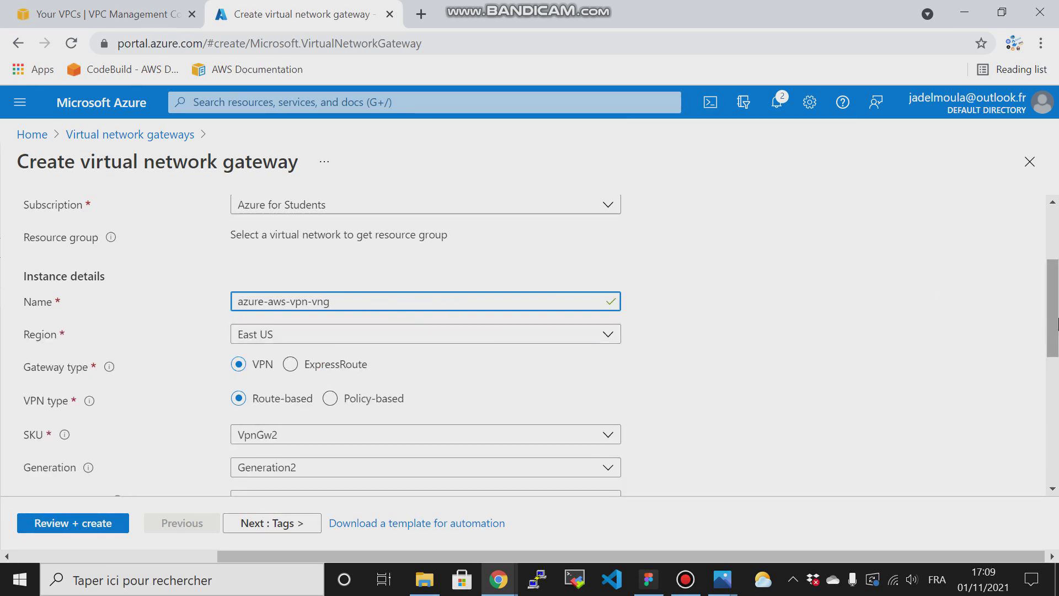
Step: Assign the azure-aws-vpn-vnet virtual network to the gateway
scroll(1051, 296, down, 2)
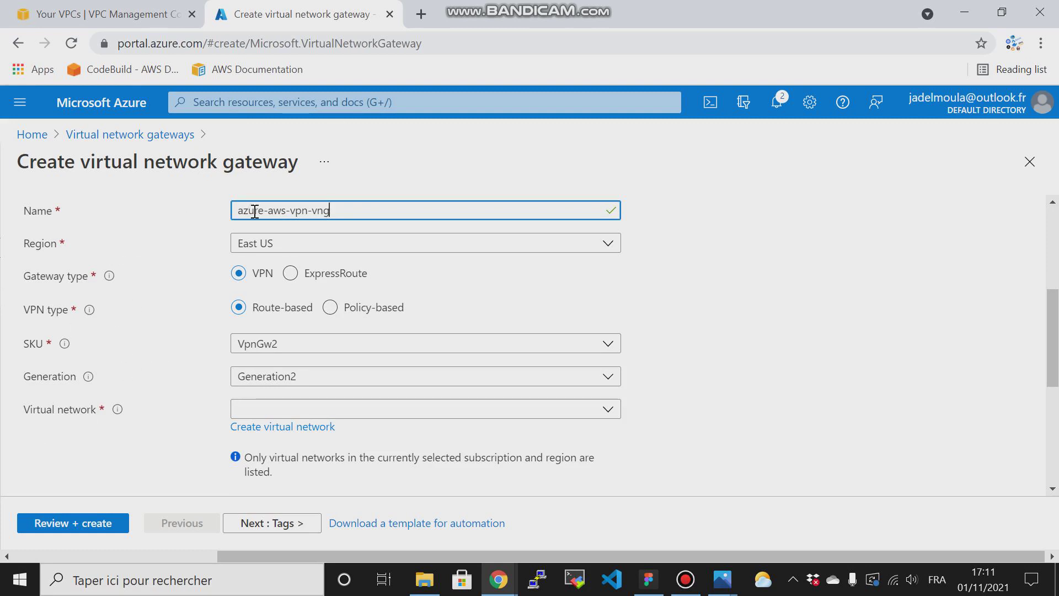
click(338, 411)
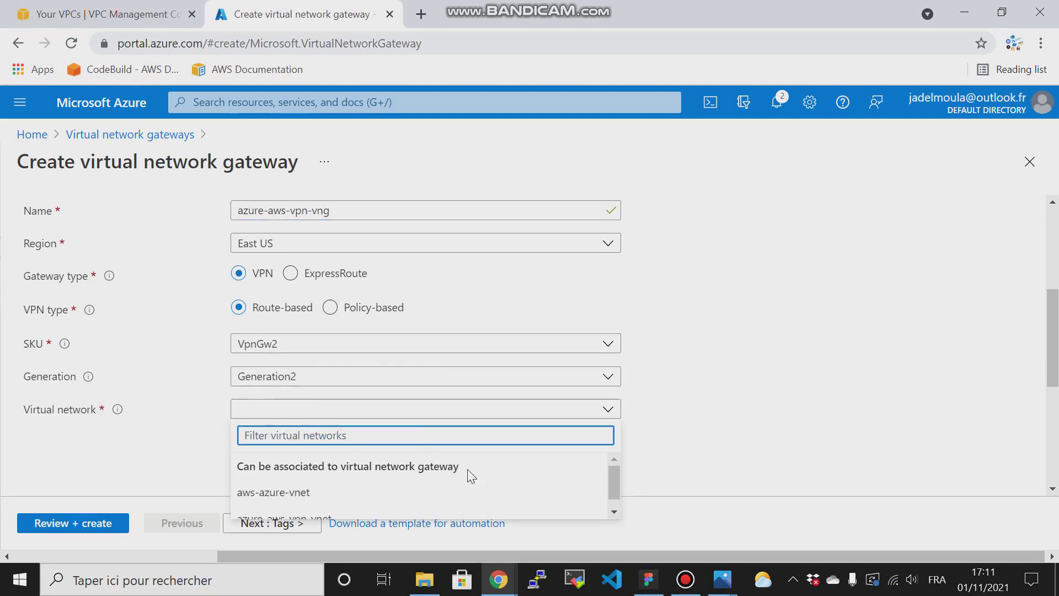
drag(614, 472, 614, 482)
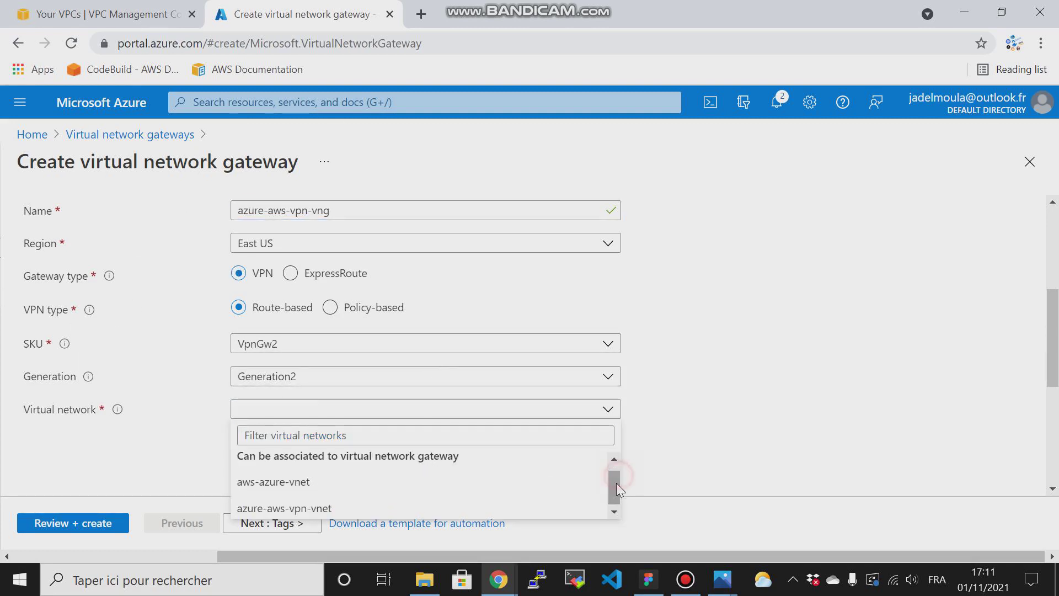
click(278, 508)
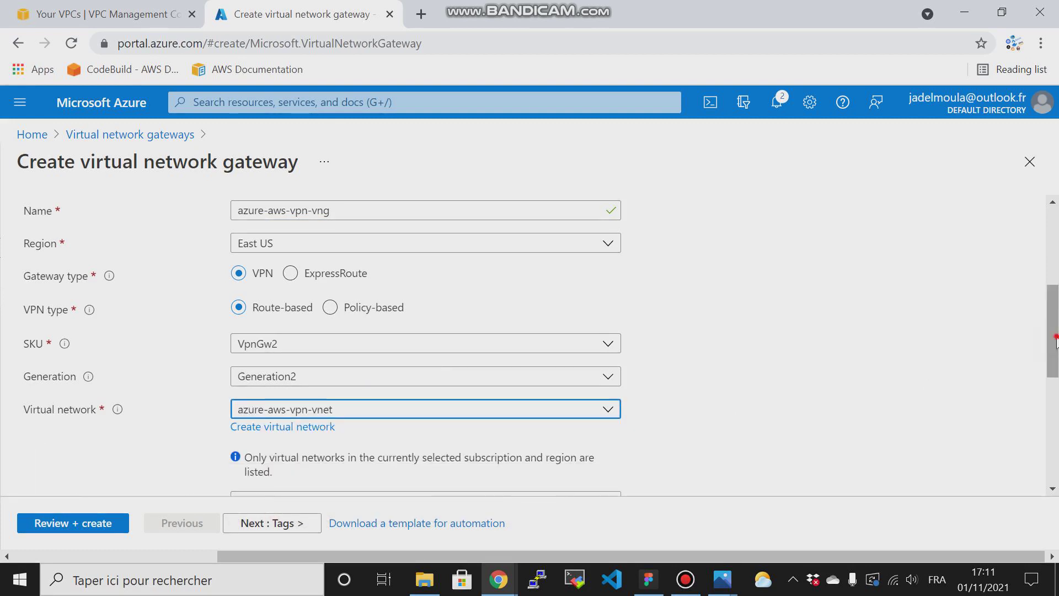
Step: Name the gateway's new public IP address azure-aws-vng-pip, keeping the default gateway subnet address range
drag(1055, 342, 1055, 397)
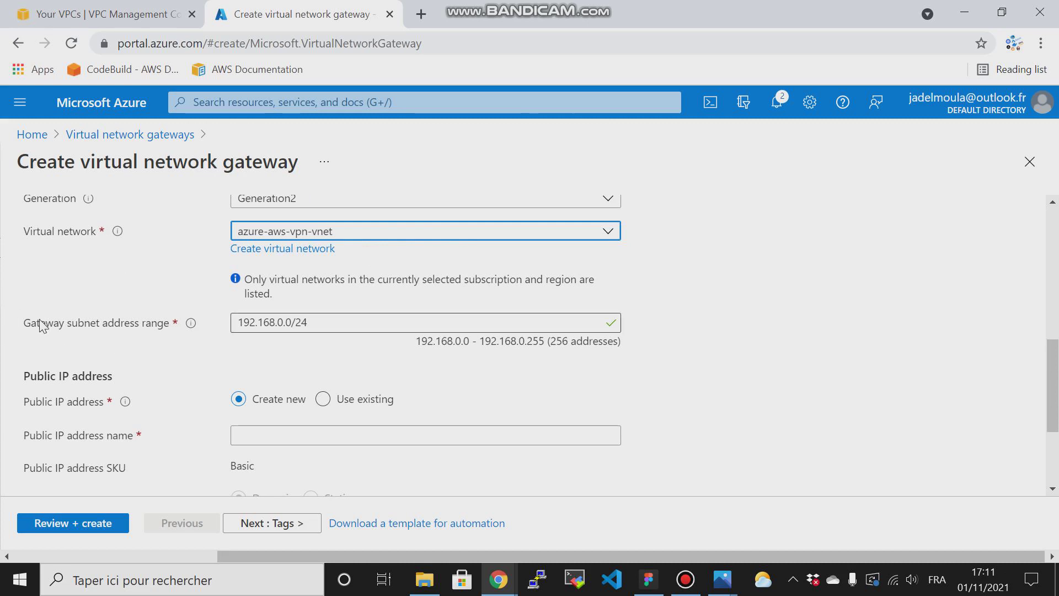
scroll(1057, 369, down, 3)
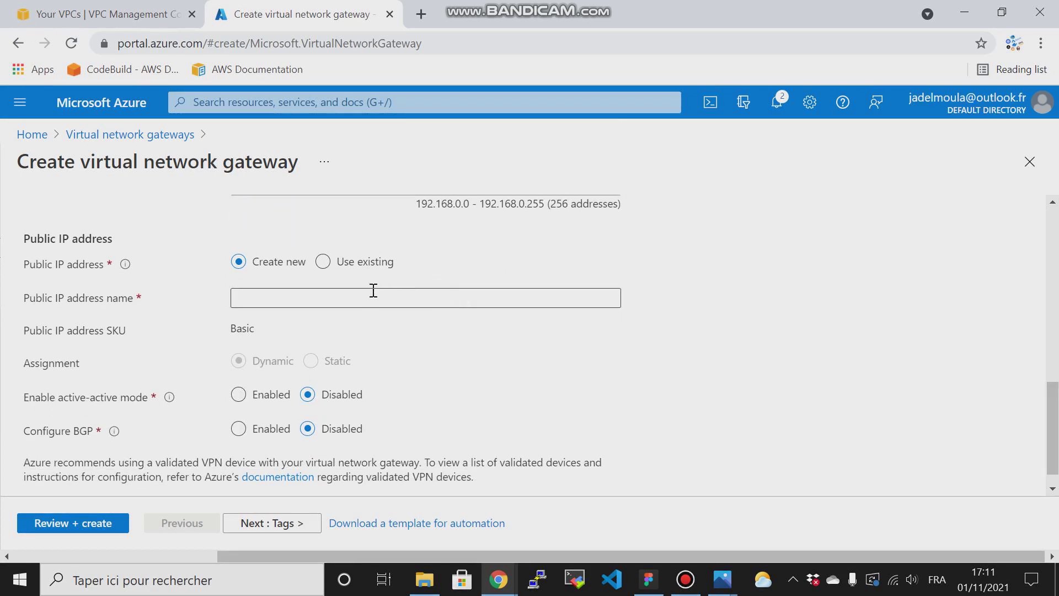
click(351, 296)
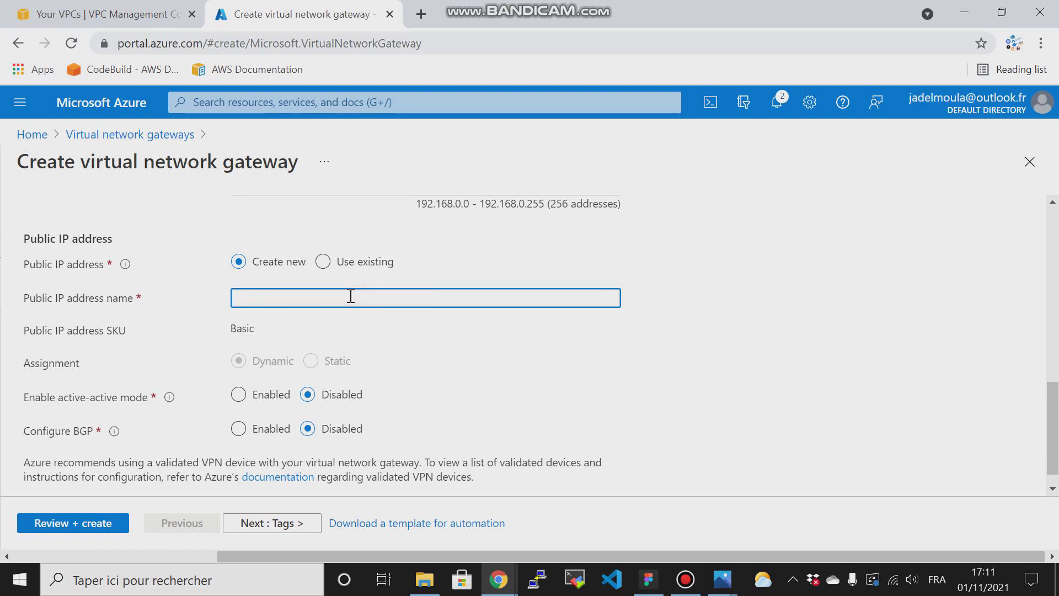
text(azure-)
key(BackSpace)
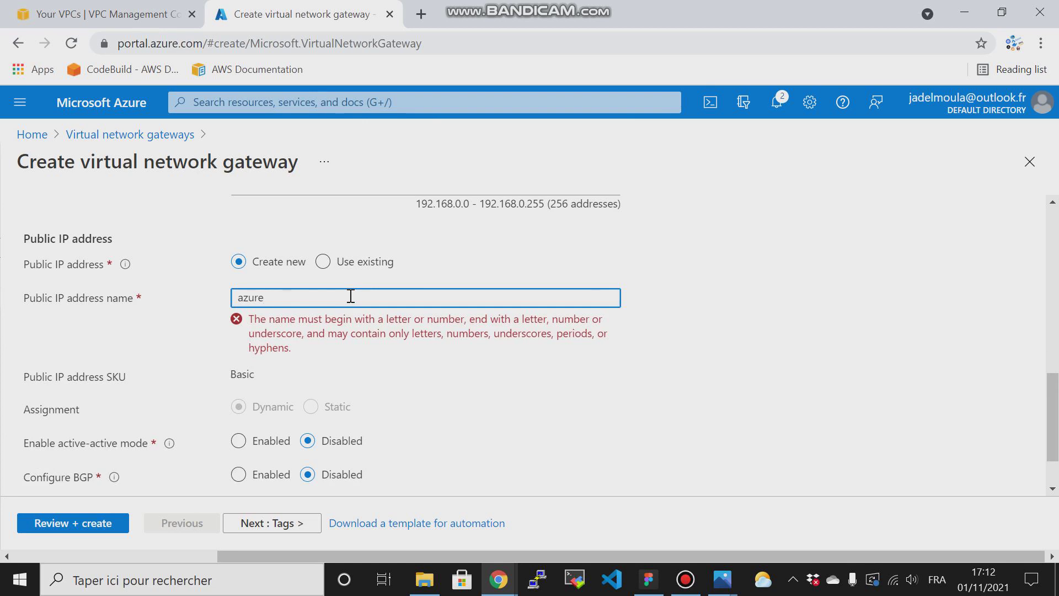
text(-aws-gn)
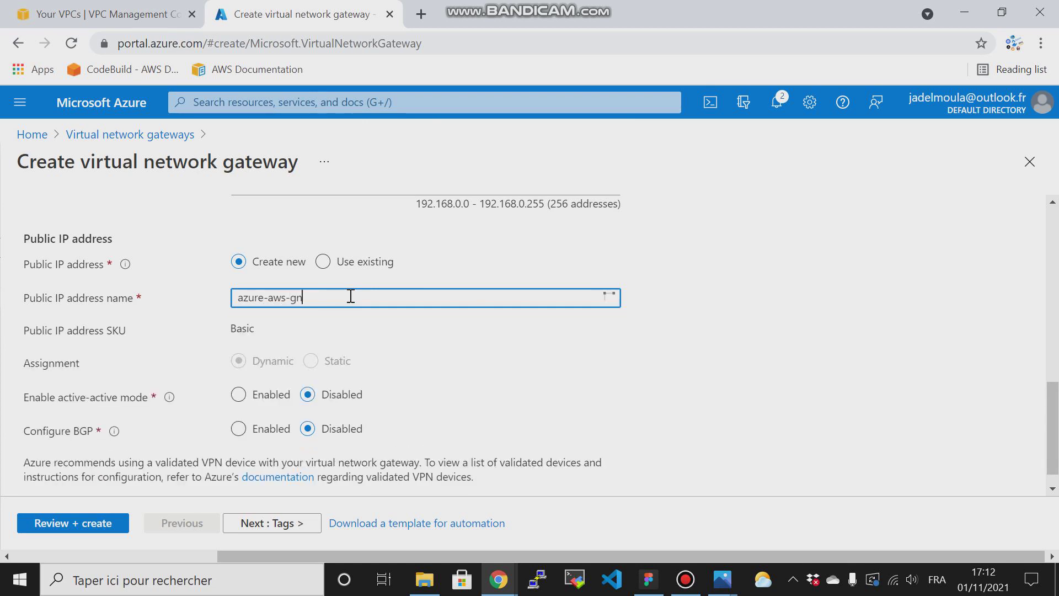
key(BackSpace)
key(BackSpace)
text(vgn)
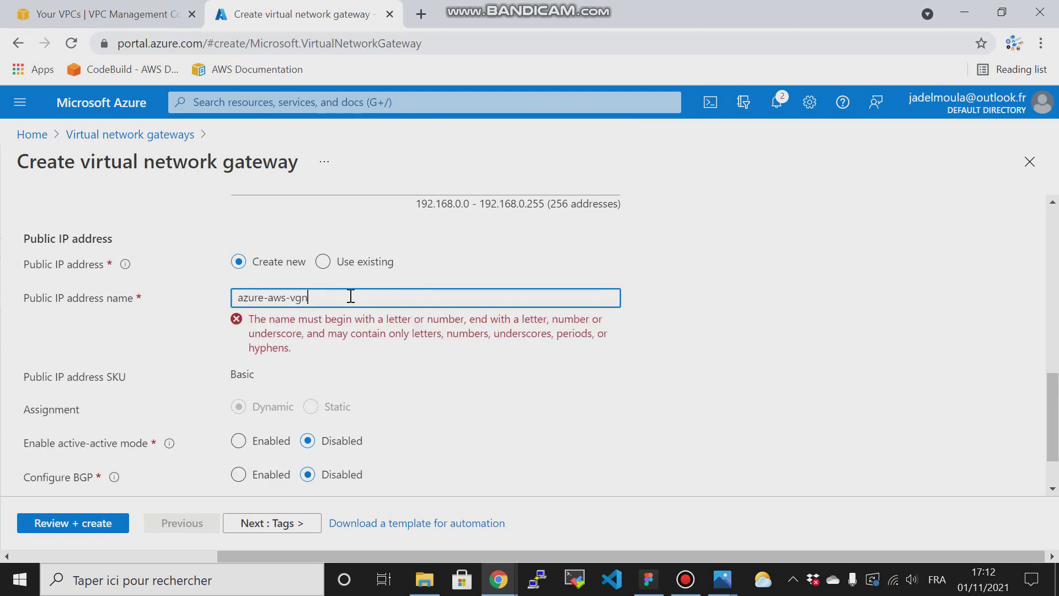
key(BackSpace)
key(BackSpace)
text(ng)
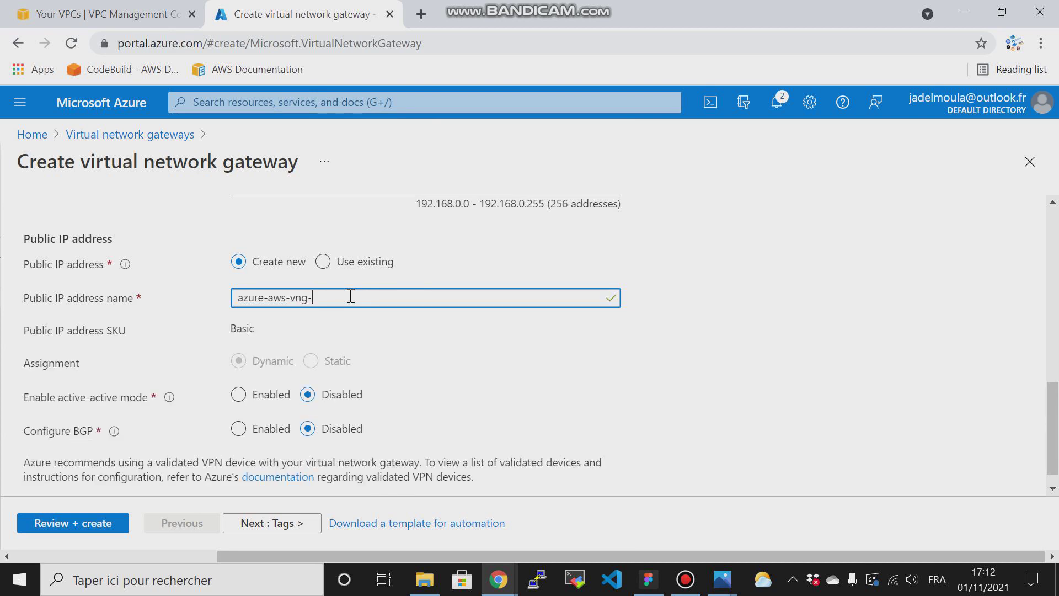
text(-pip)
drag(1054, 409, 1057, 430)
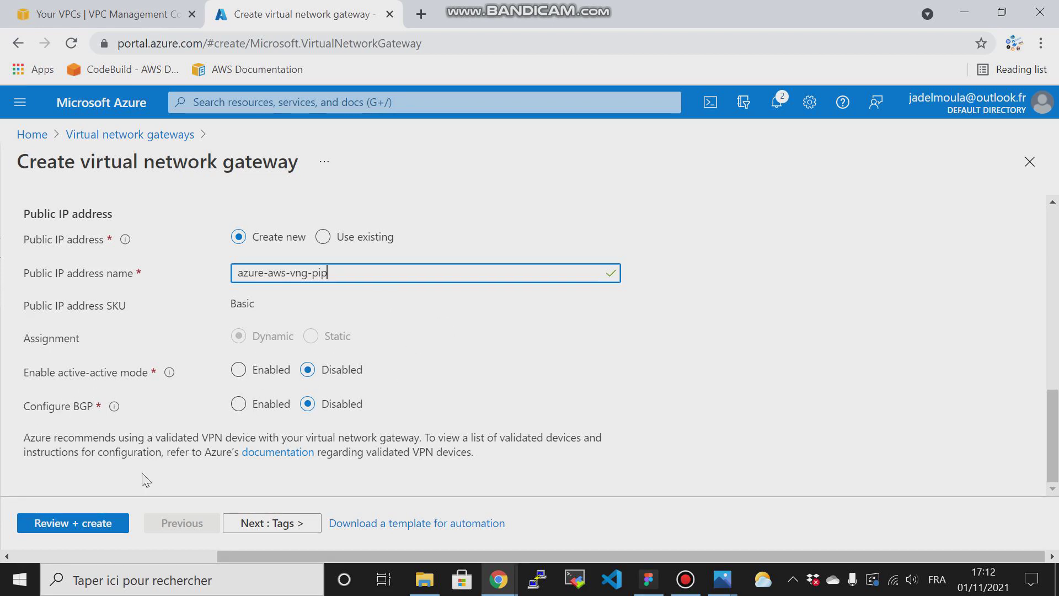
Step: Leave the tags empty, review the configuration, and create the azure-aws-vpn-vng virtual network gateway
click(283, 529)
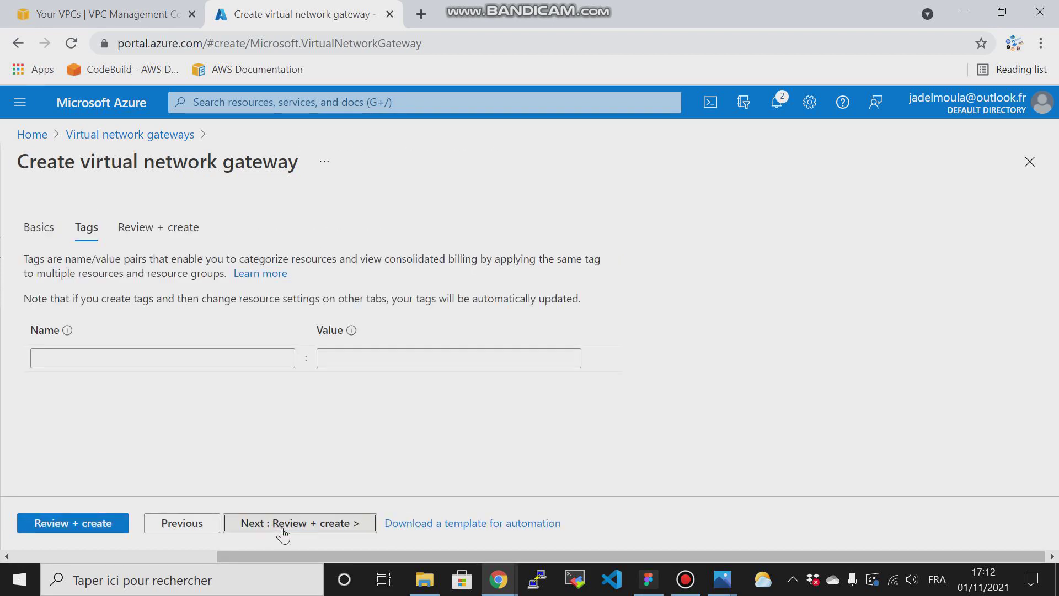
click(283, 529)
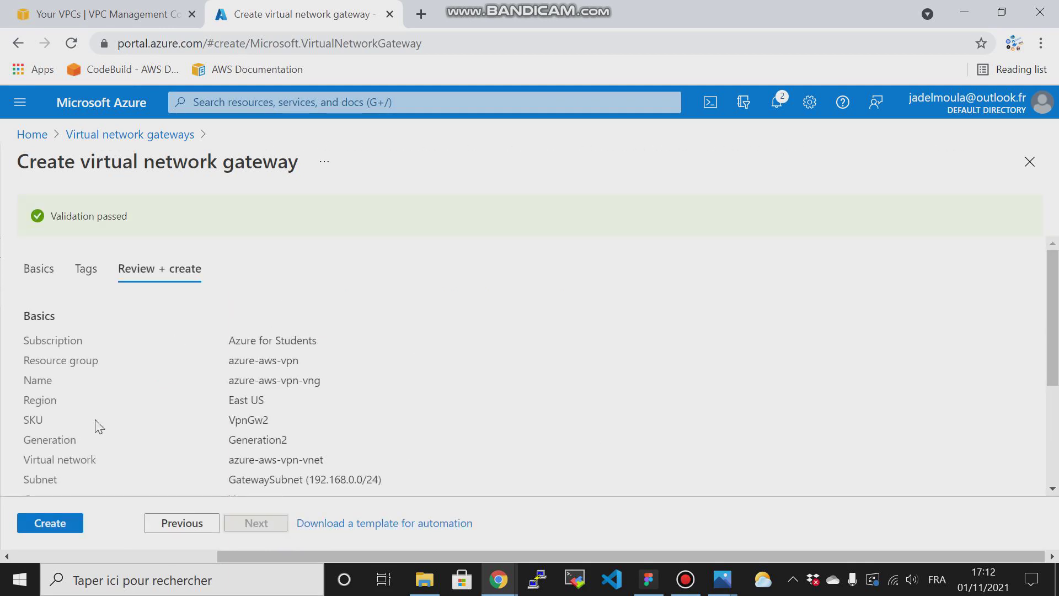
click(59, 528)
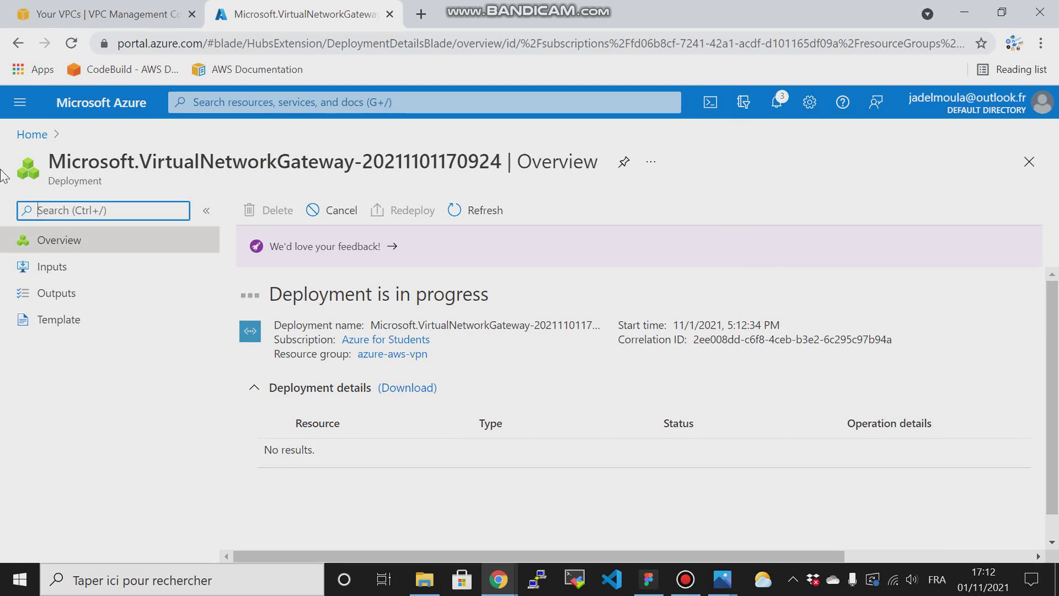
Step: Look up the Virtual Private Network section in the AWS VPC console, and return to the Azure gateway deployment page
click(66, 8)
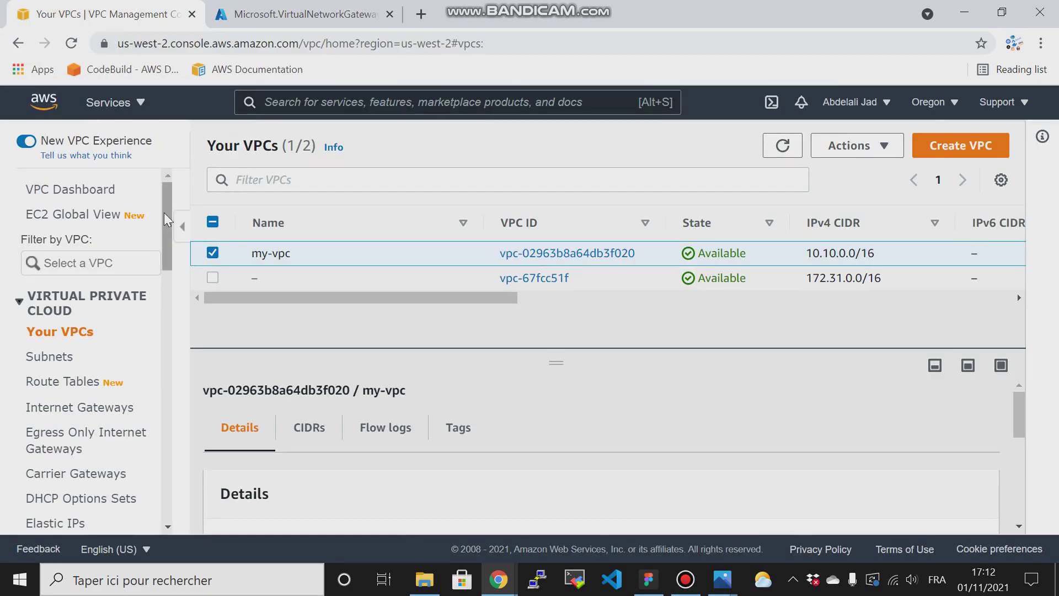
drag(164, 213, 176, 405)
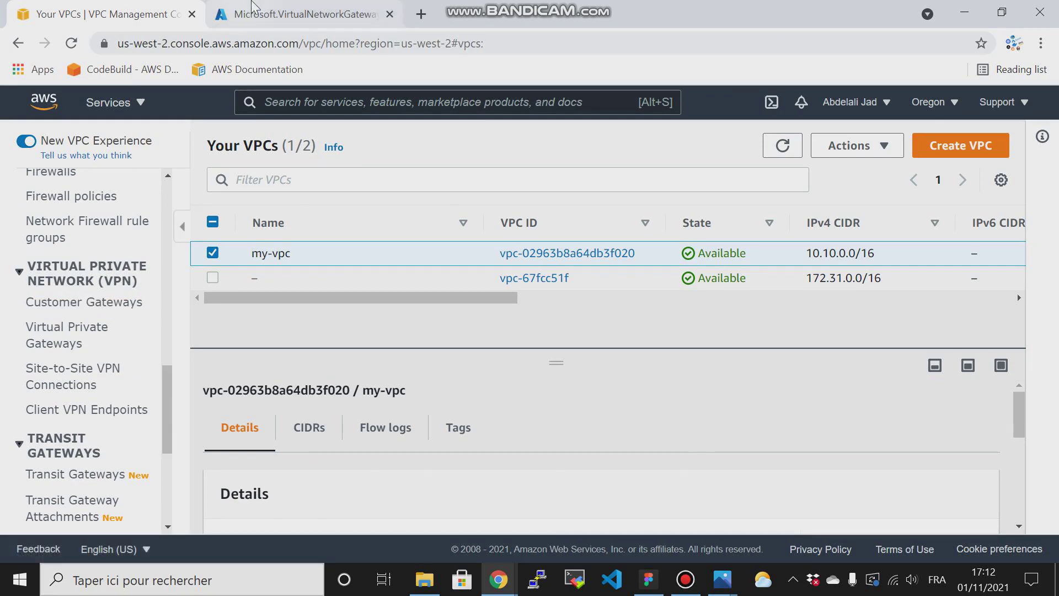
click(298, 14)
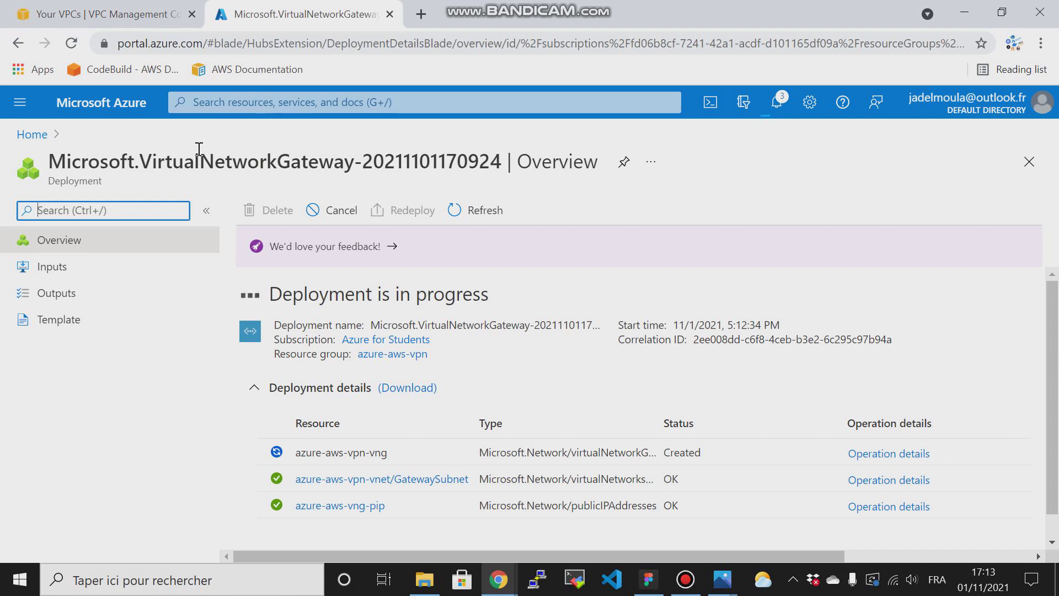
click(116, 9)
click(281, 16)
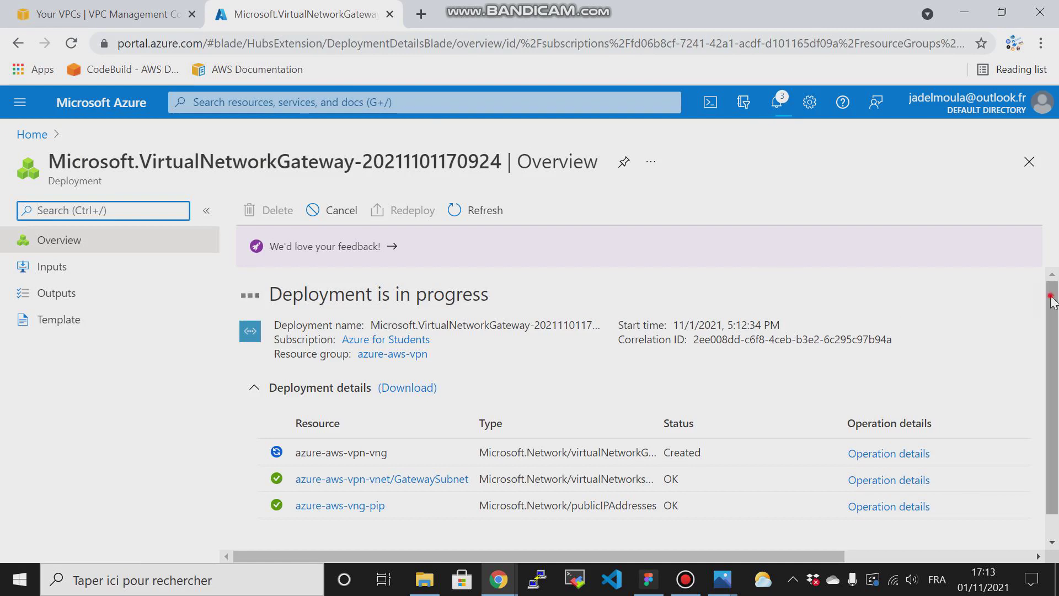
scroll(1052, 301, down, 1)
scroll(1053, 309, up, 1)
scroll(1052, 317, down, 1)
scroll(1052, 317, up, 1)
drag(1052, 317, 1058, 326)
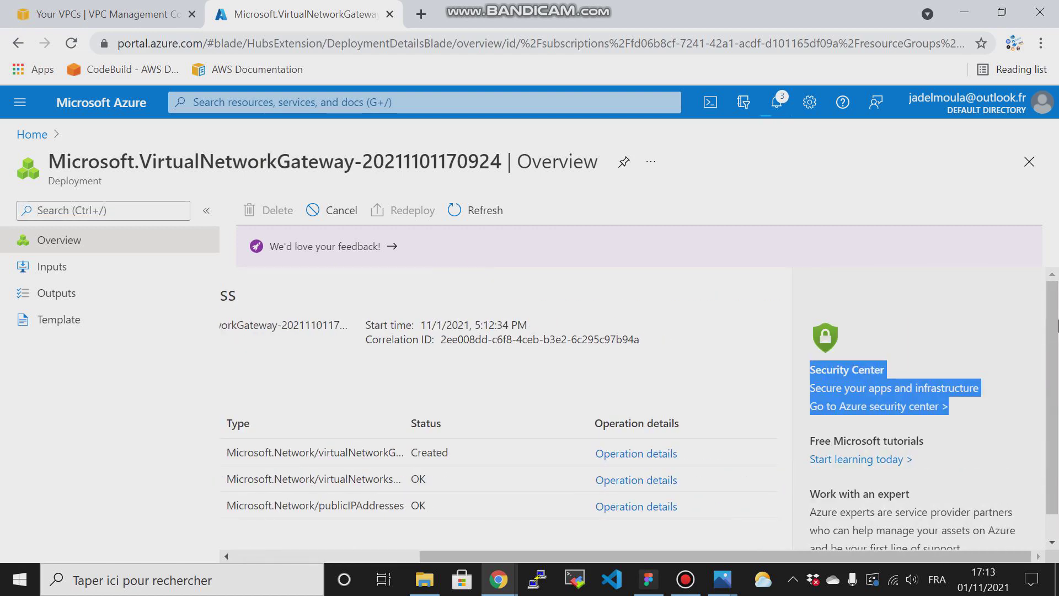
click(896, 283)
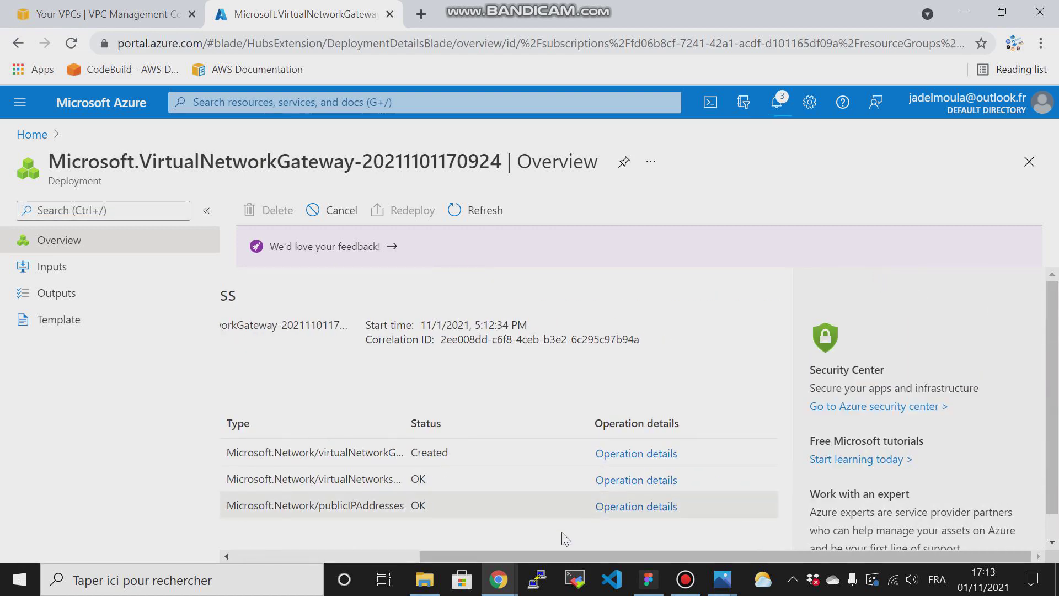
drag(539, 556, 327, 552)
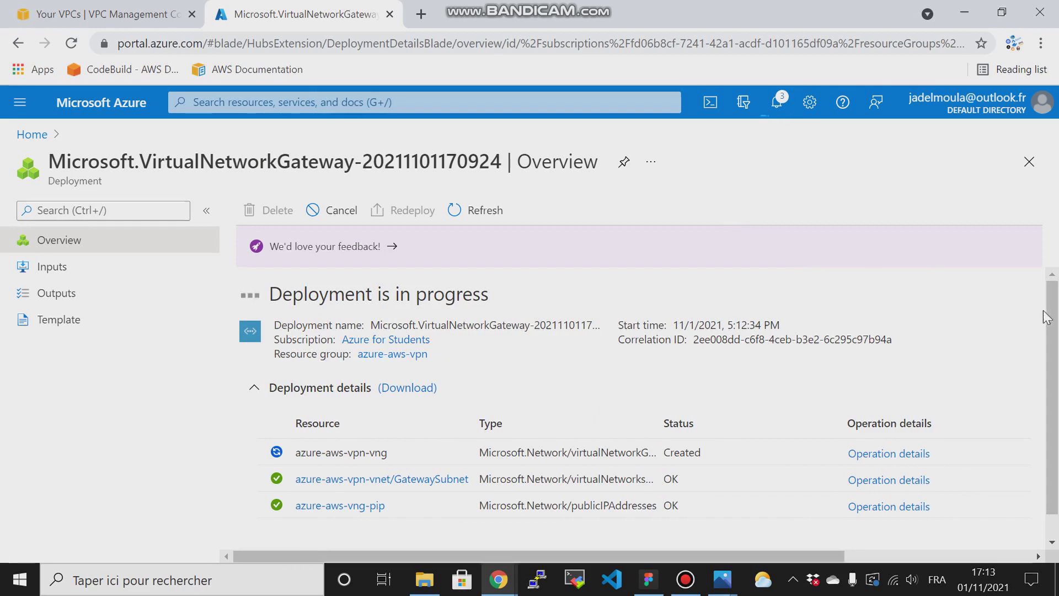
drag(1053, 319, 1058, 325)
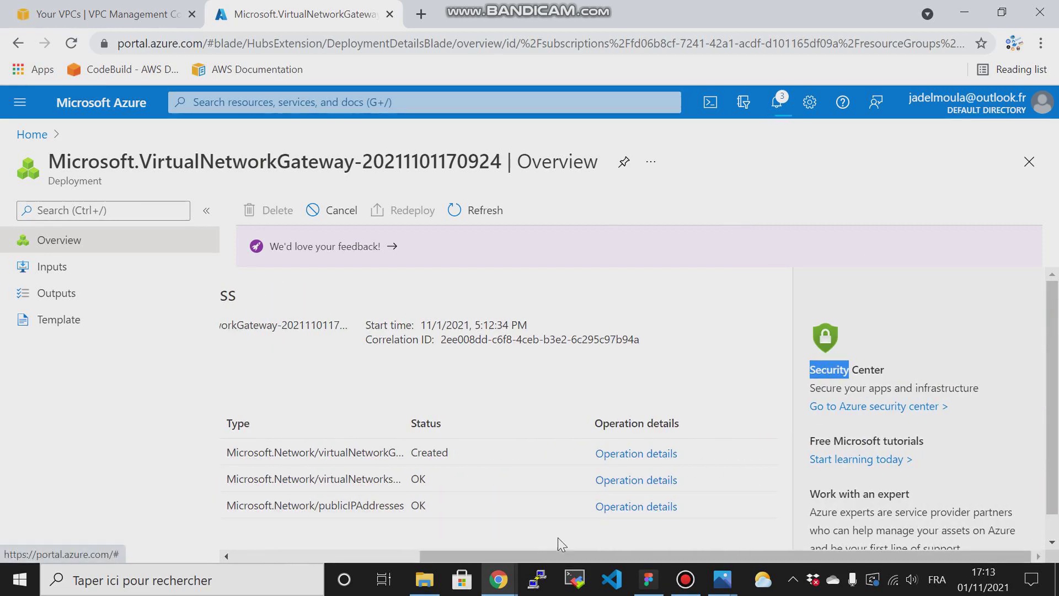
drag(534, 556, 347, 554)
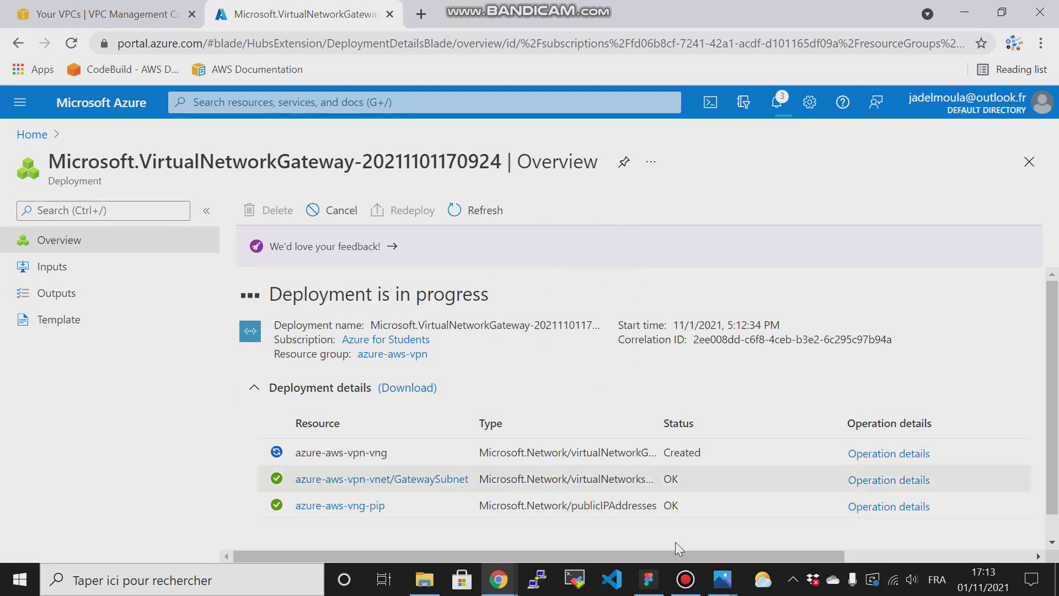
click(686, 580)
click(628, 126)
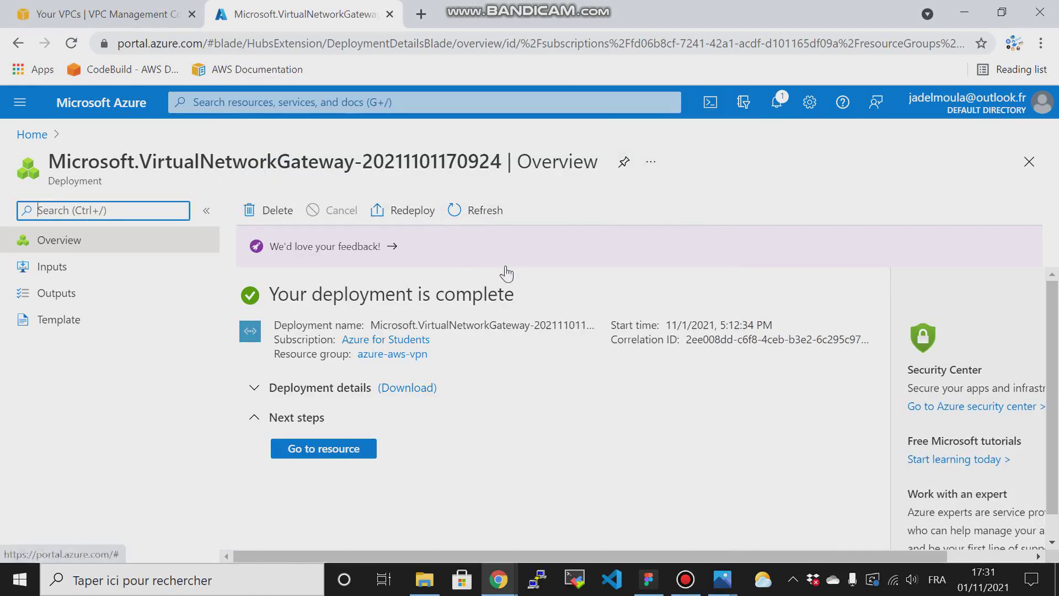
Step: Open the deployed gateway's overview to check its public IP address, and switch to the AWS VPC console
click(327, 451)
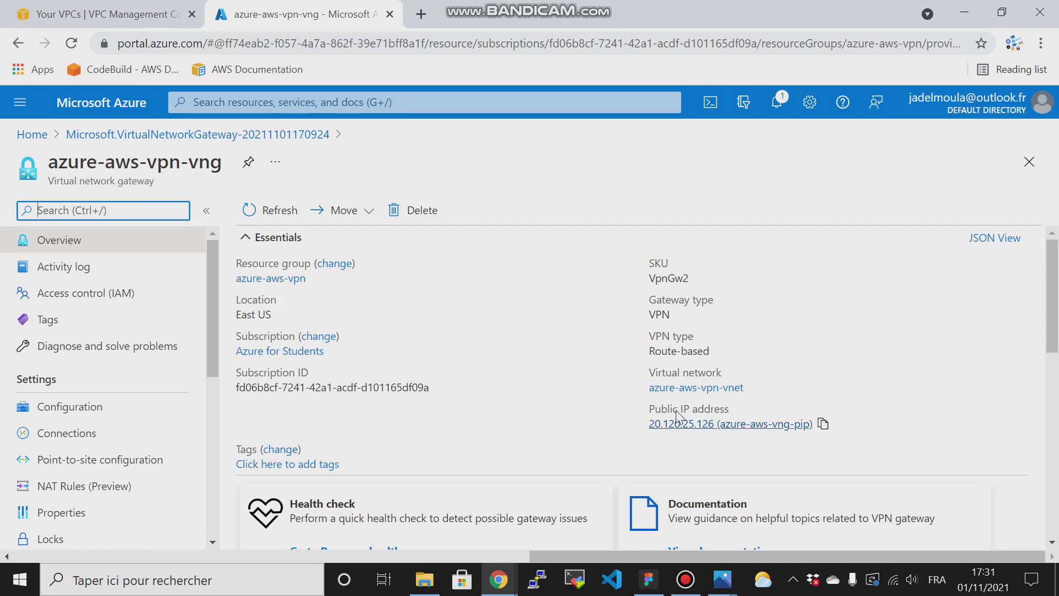
click(105, 13)
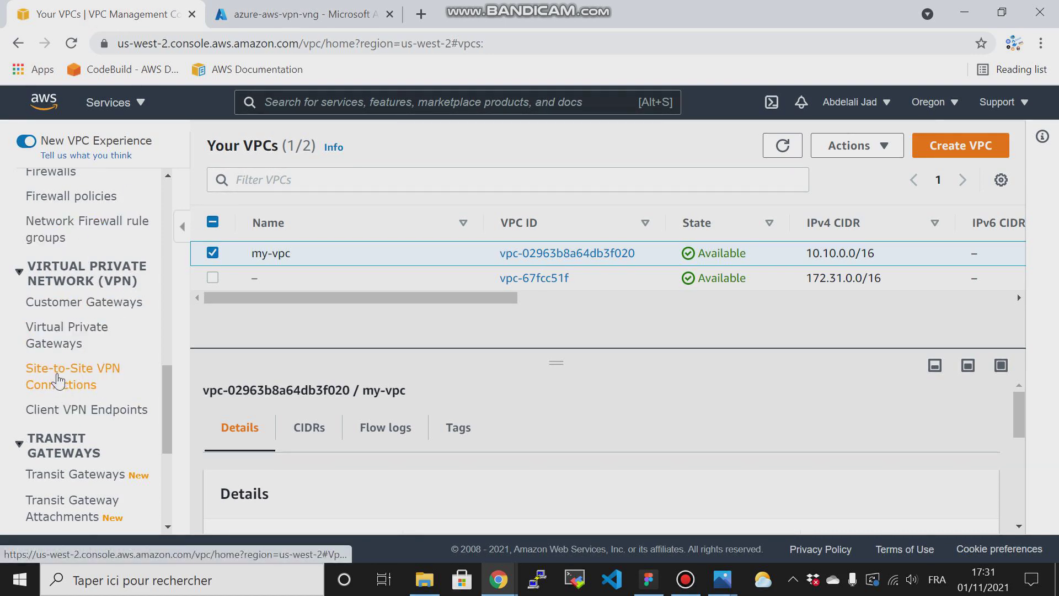
Step: Start a new AWS customer gateway named vpn-cgw, keeping static routing
click(71, 306)
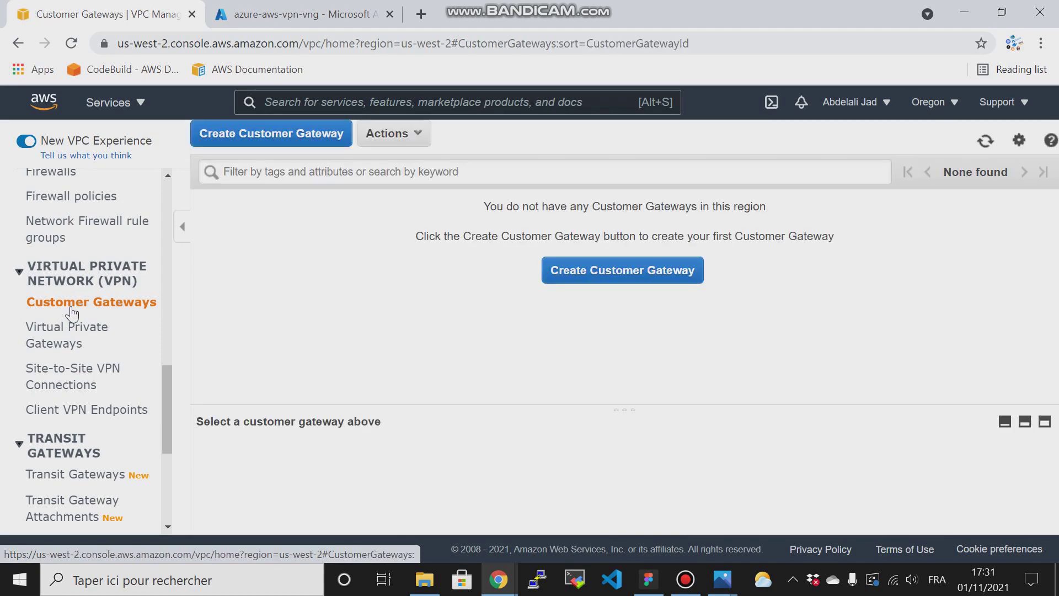
click(625, 271)
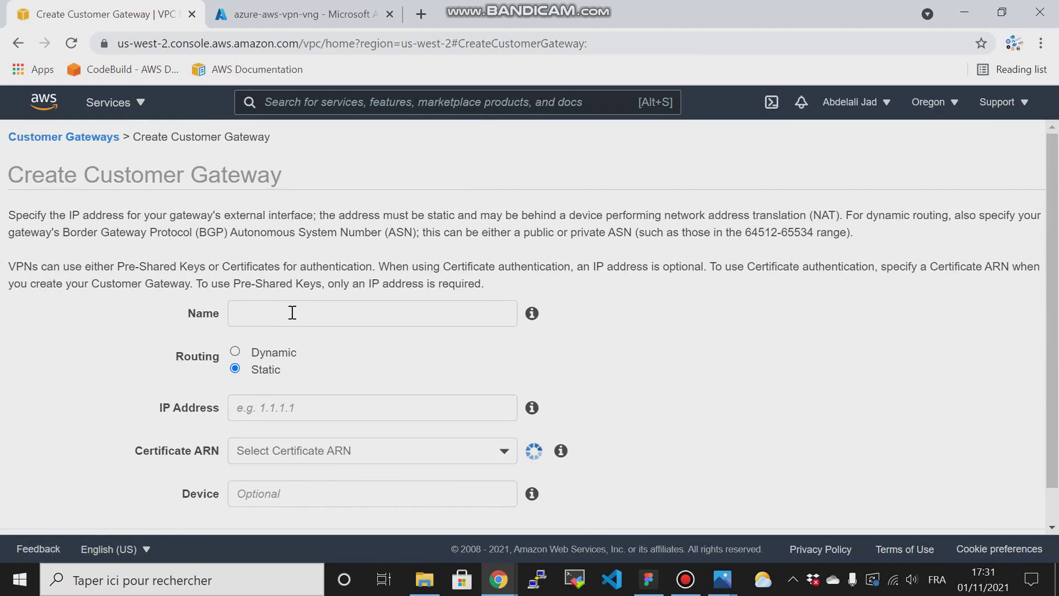
click(292, 313)
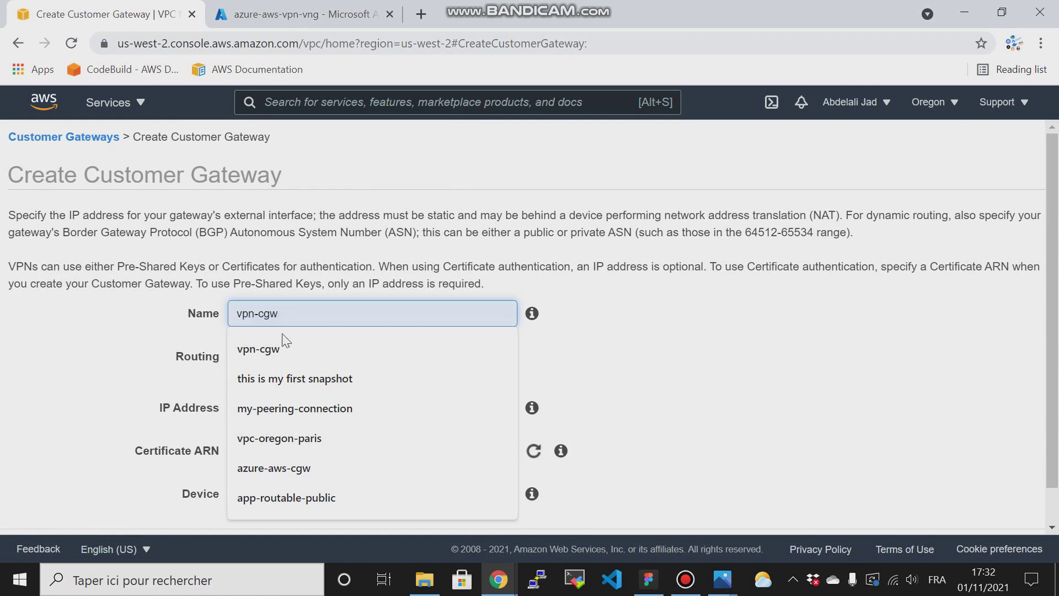
click(279, 349)
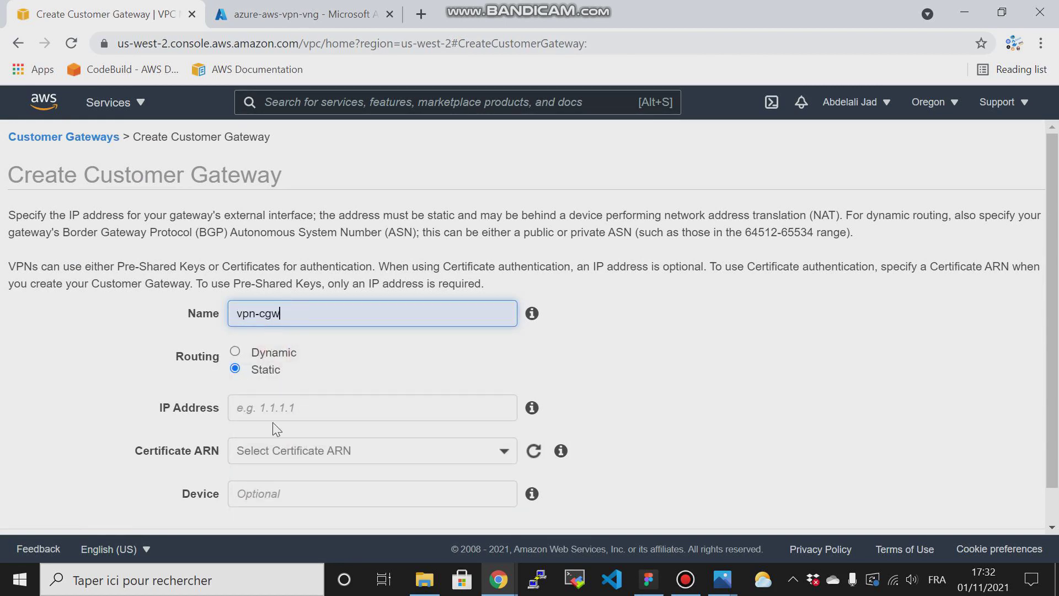
Step: Copy the azure-aws-vpn-vng gateway's public IP address, 20.120.25.126, from the Azure portal into the AWS customer gateway's IP address
click(266, 409)
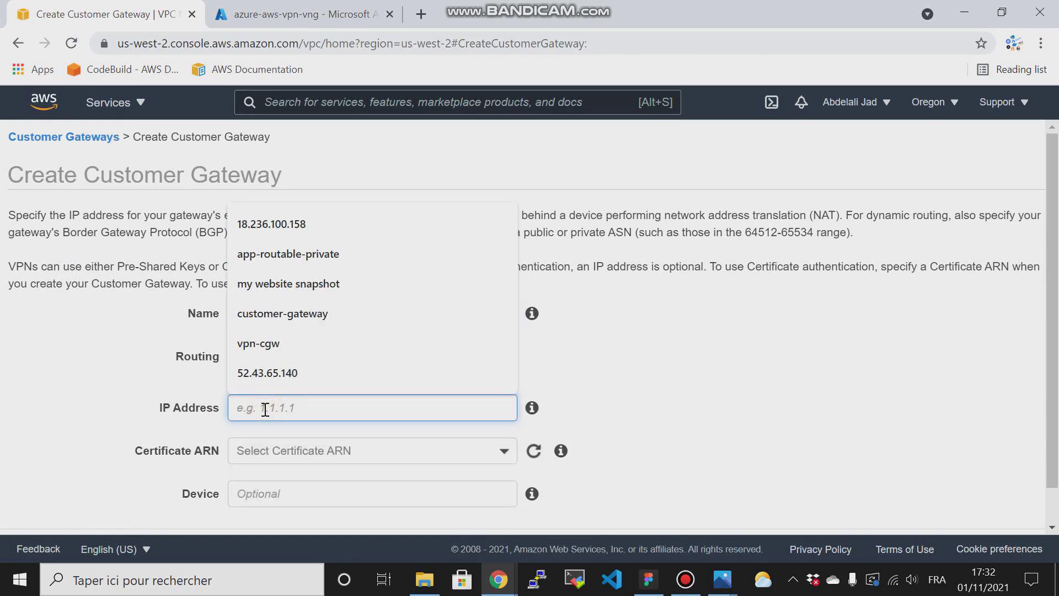
click(111, 368)
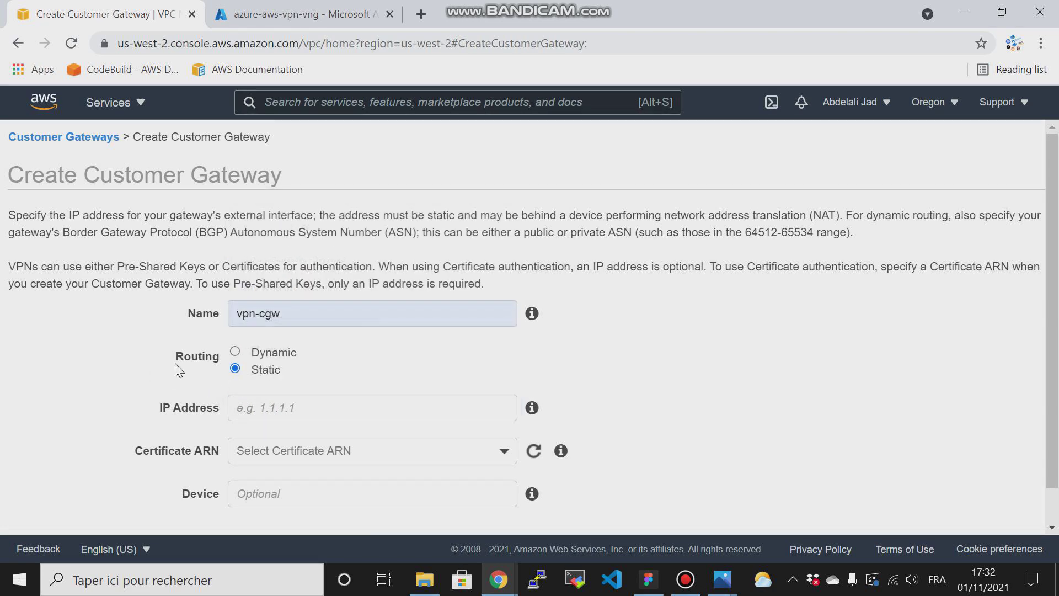
click(272, 408)
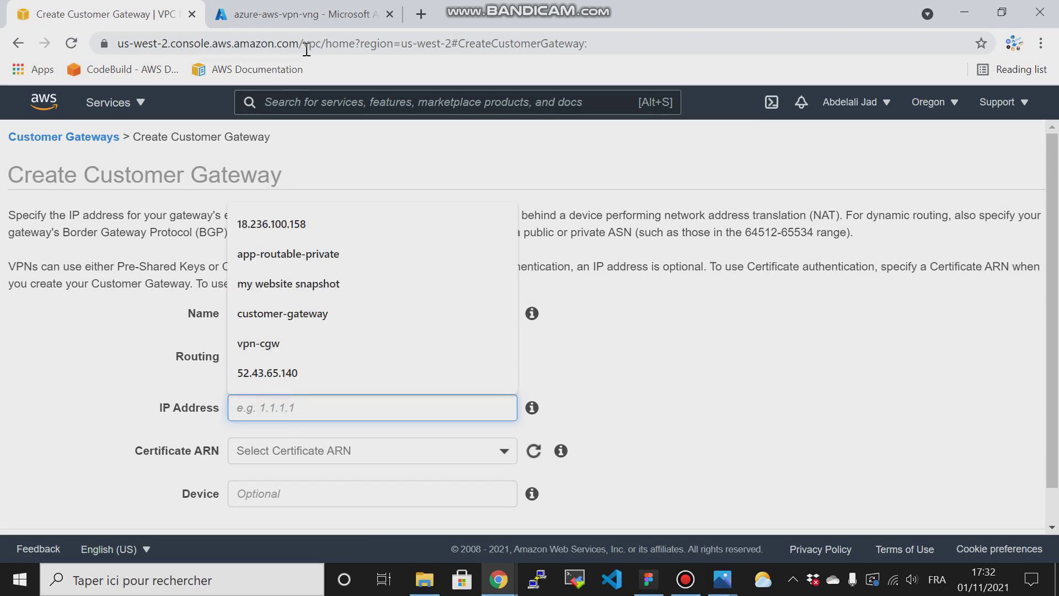
click(304, 14)
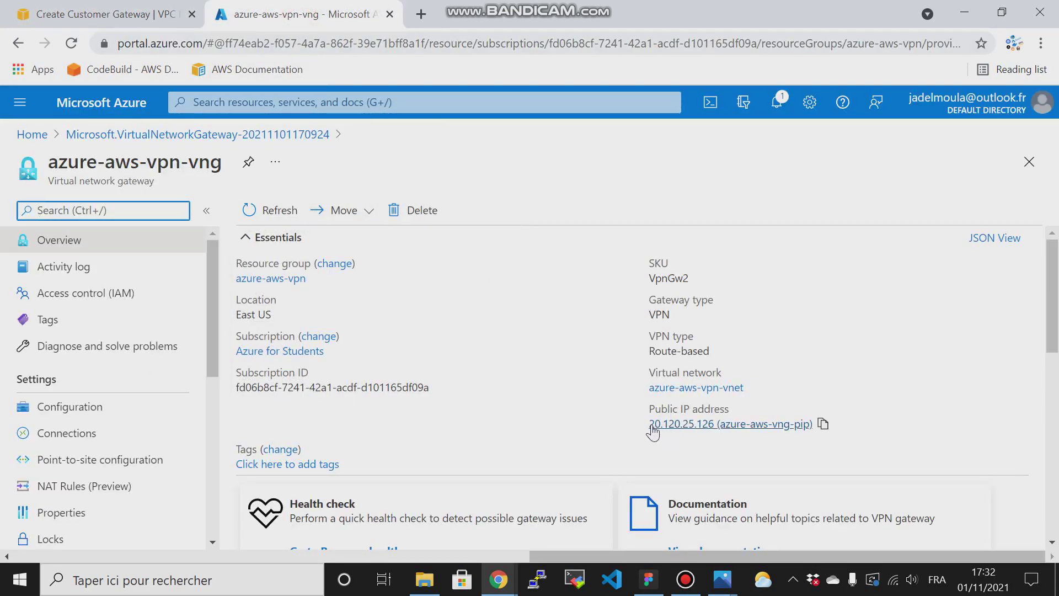
drag(646, 423, 715, 423)
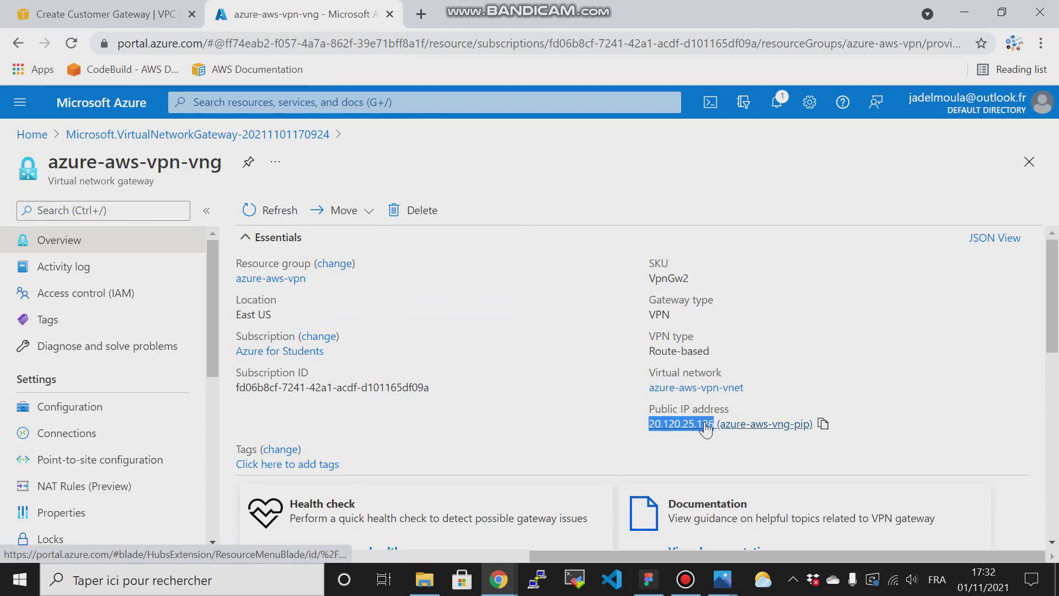
right_click(706, 424)
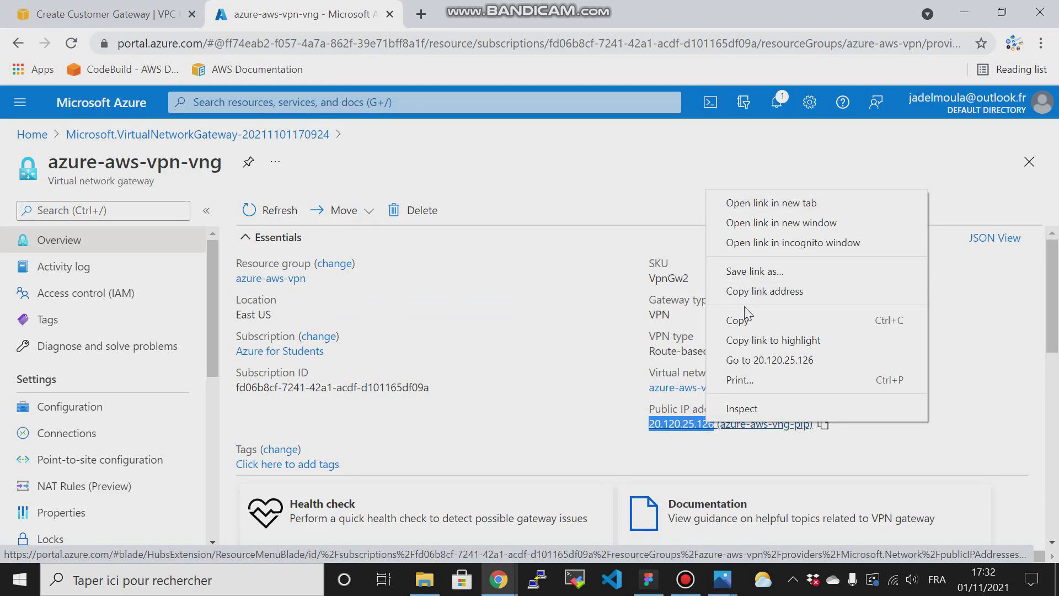
click(739, 320)
click(88, 14)
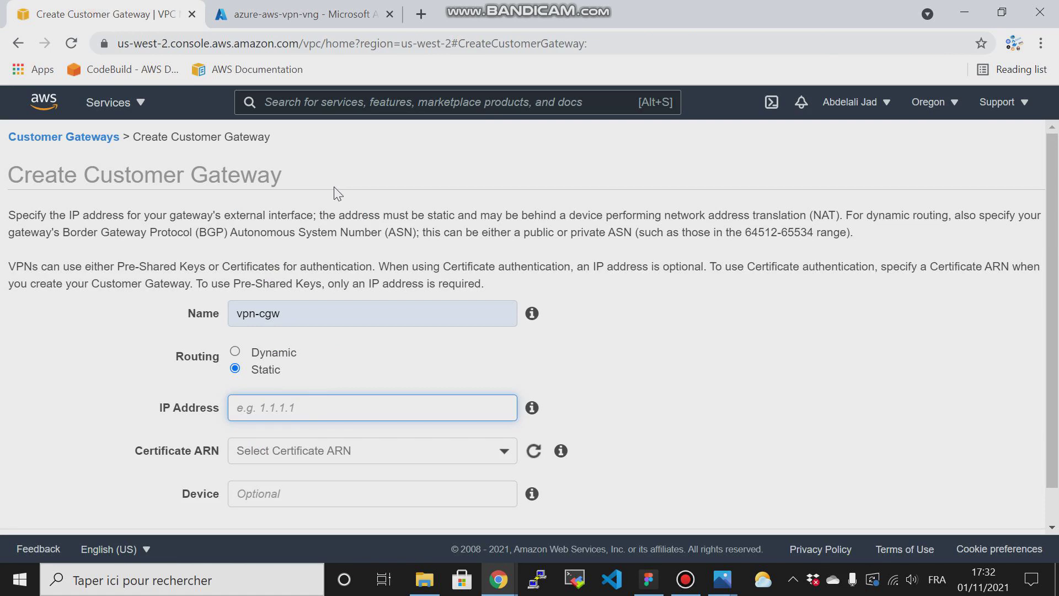
key(ctrl+v)
Step: Create the vpn-cgw customer gateway without a certificate or device, and return to the customer gateway list
scroll(972, 255, down, 1)
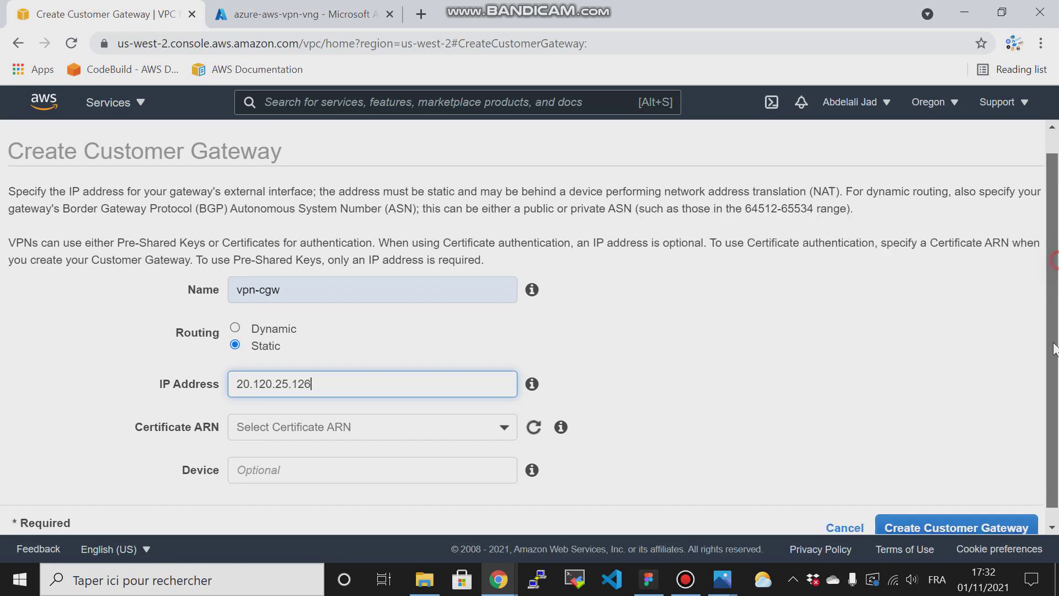
click(940, 511)
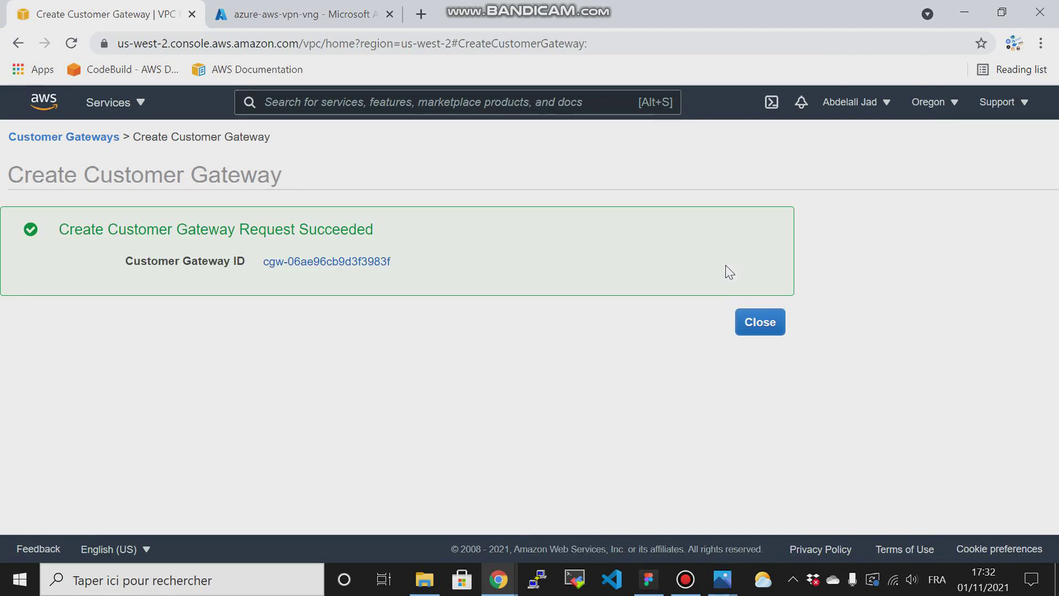
click(759, 330)
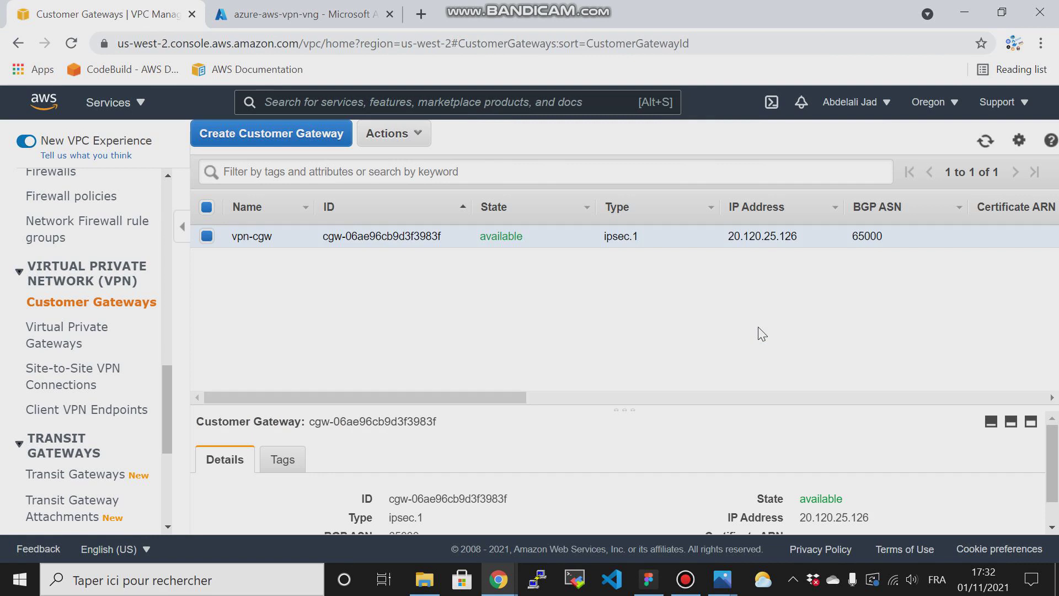
Step: Create a virtual private gateway named vpn-vgw with the Amazon default ASN, and return to the gateway list
click(48, 338)
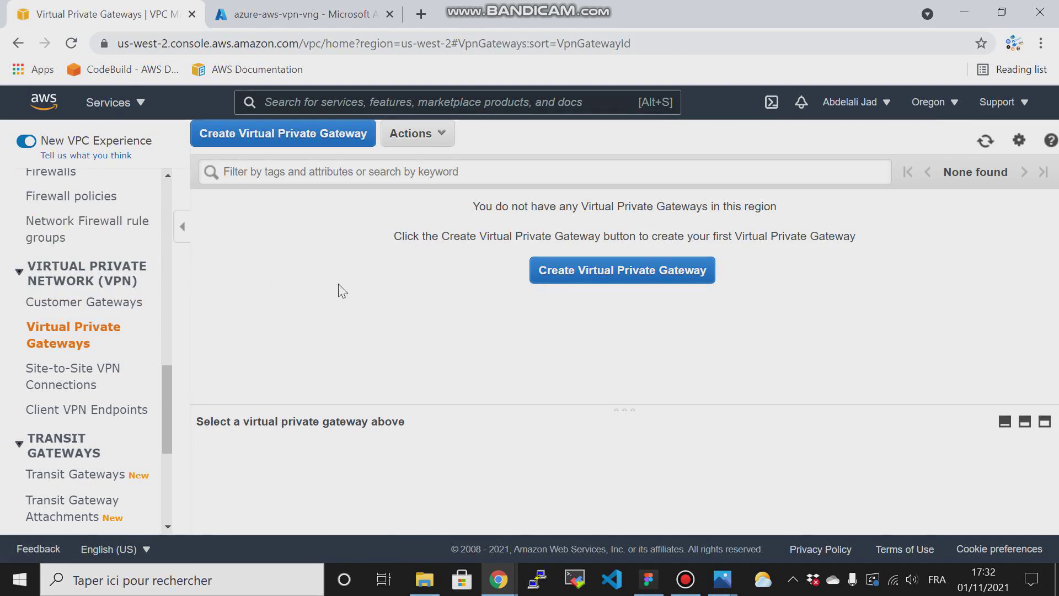
click(570, 271)
click(385, 249)
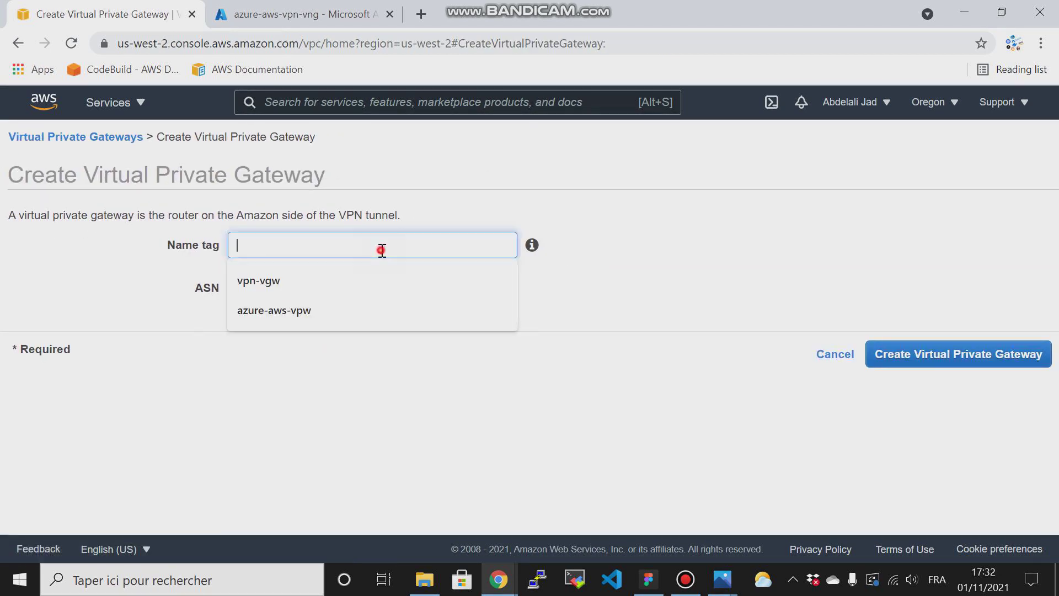
click(276, 286)
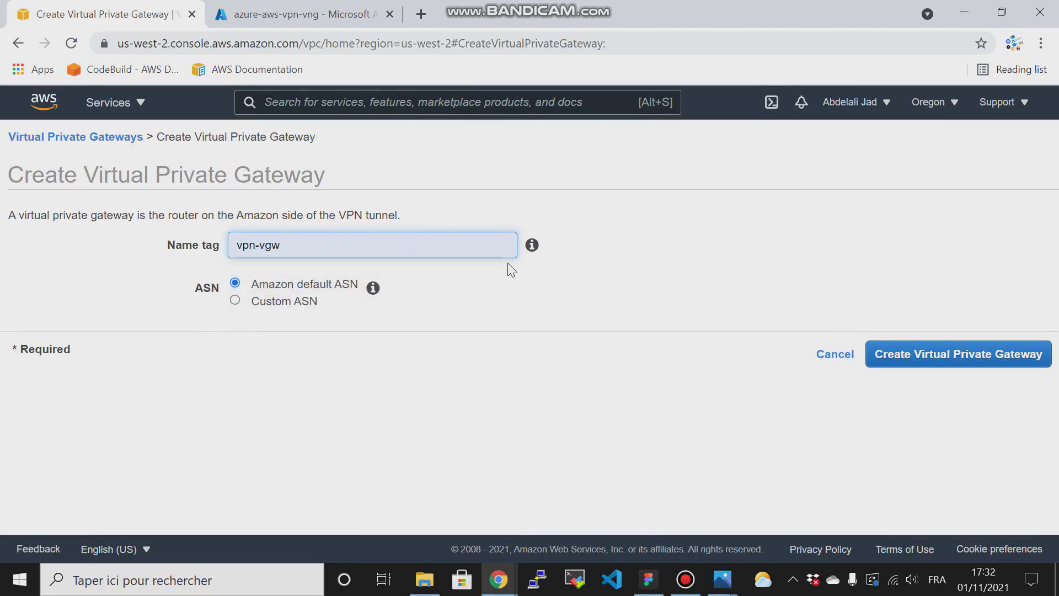
click(922, 359)
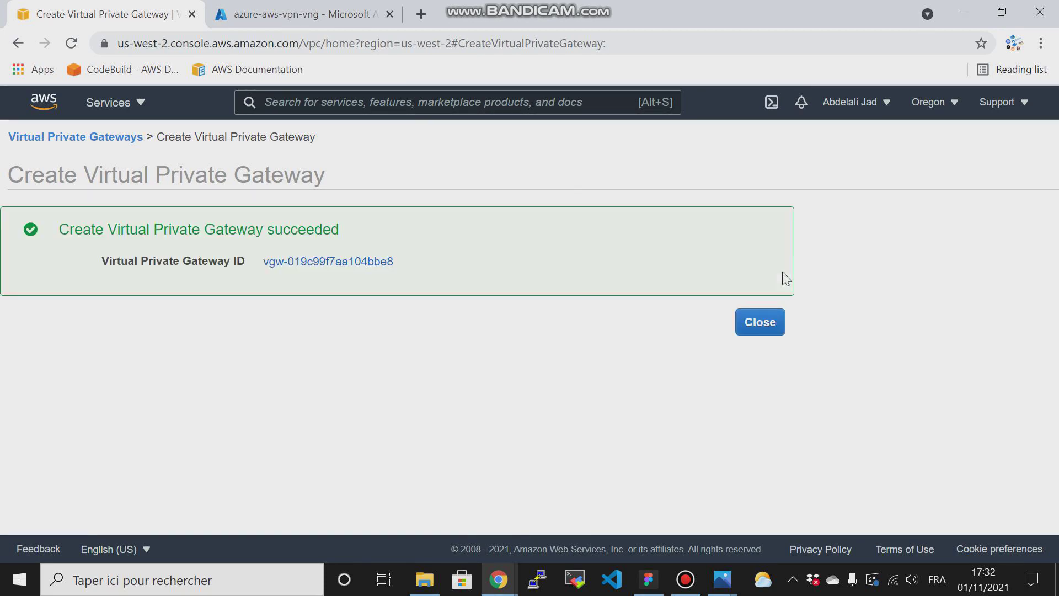
click(753, 329)
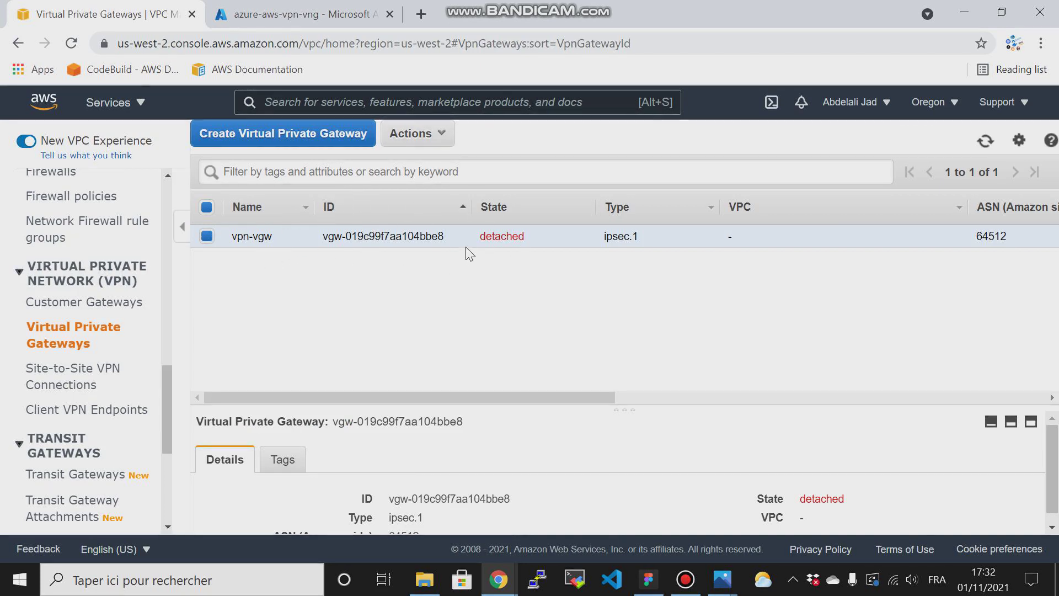
Step: Start attaching the vpn-vgw virtual private gateway to a VPC, and show the VPCs available for selection
click(415, 133)
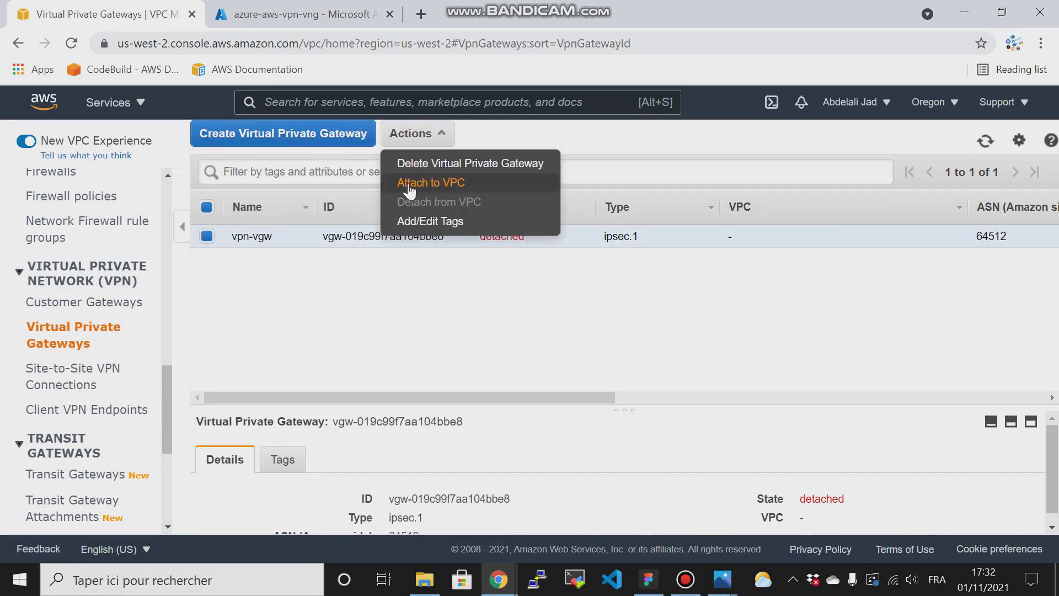
click(409, 182)
click(503, 288)
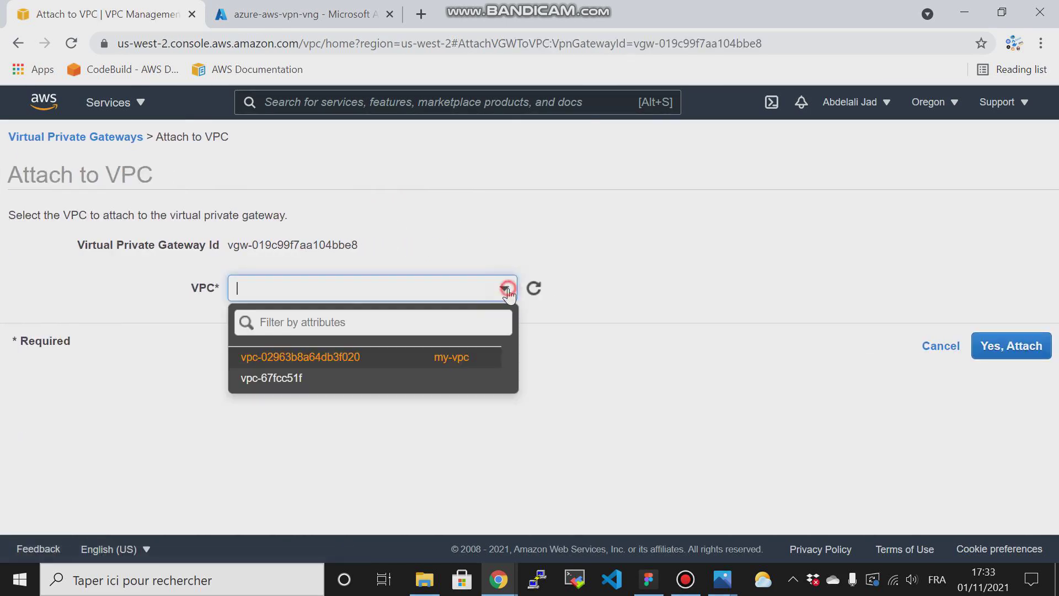